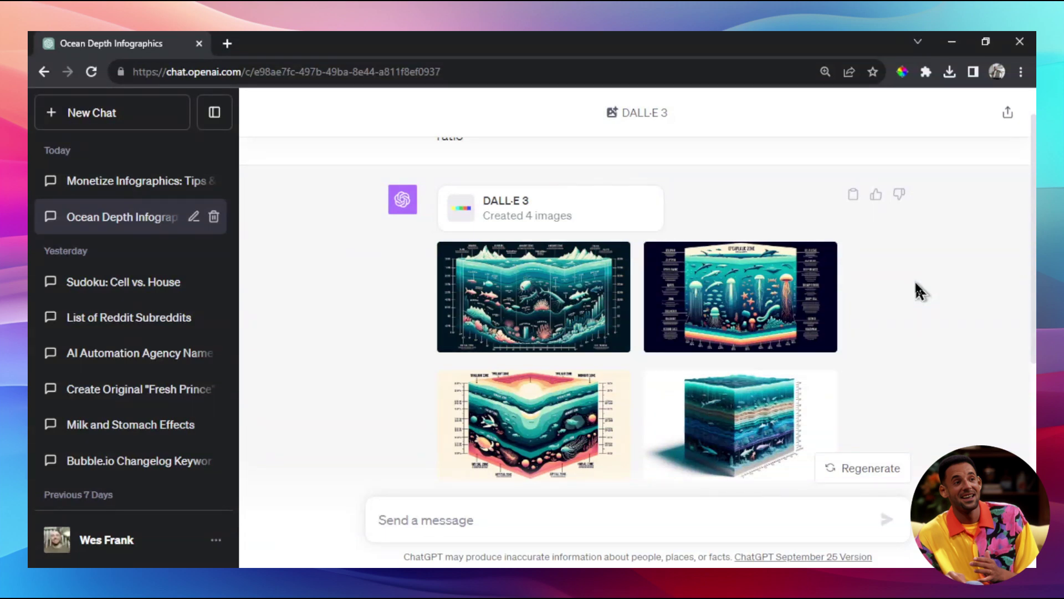
- Review the four ocean infographics full-size, including the jellyfish, ocean-zones and 3-D cube images
scroll(654, 301, "down", 1)
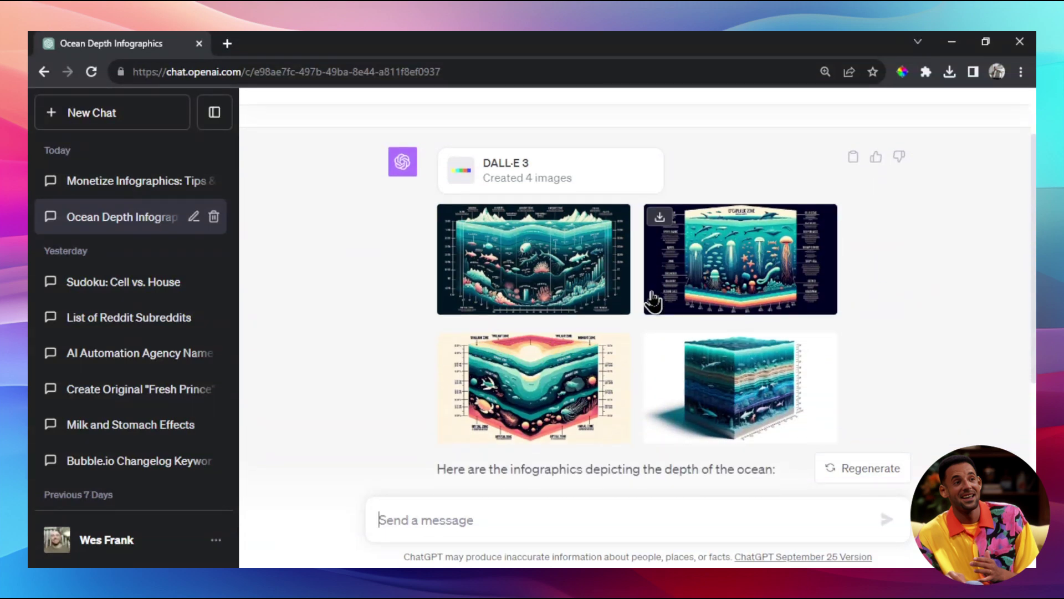
scroll(634, 325, "up", 1)
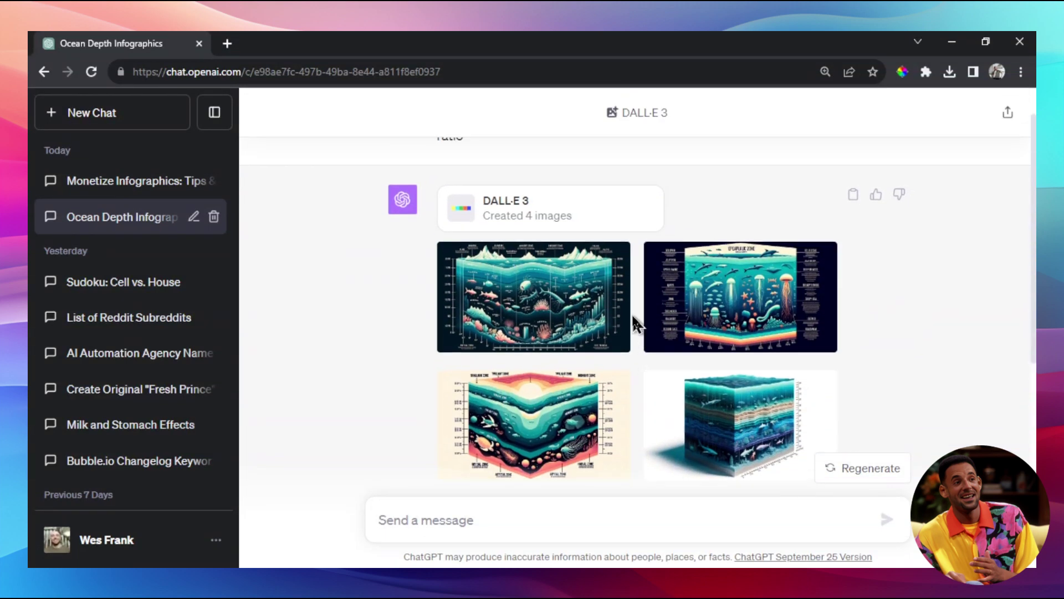
left_click(540, 317)
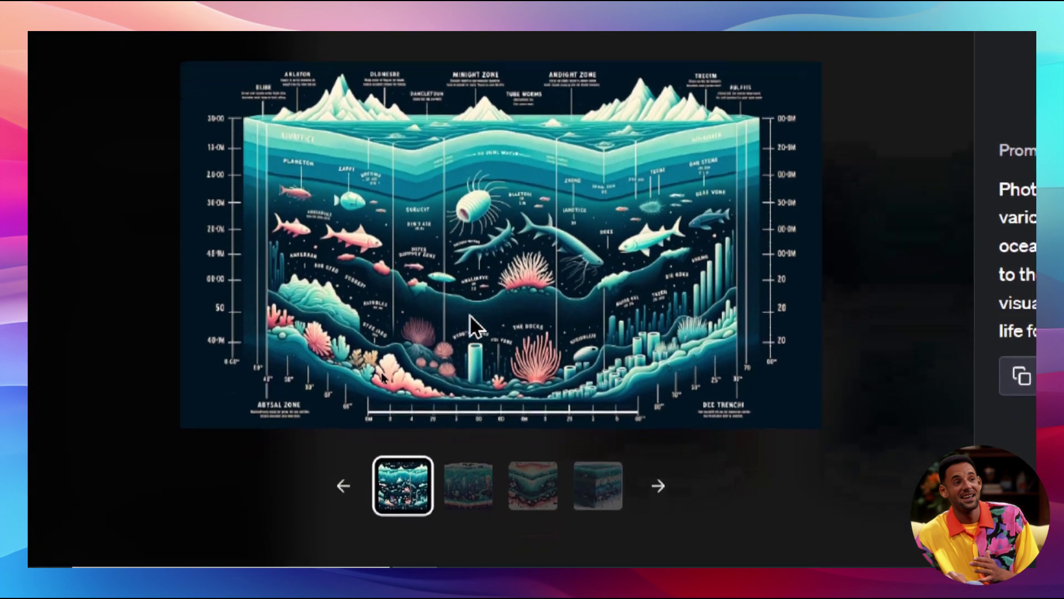
left_click(467, 536)
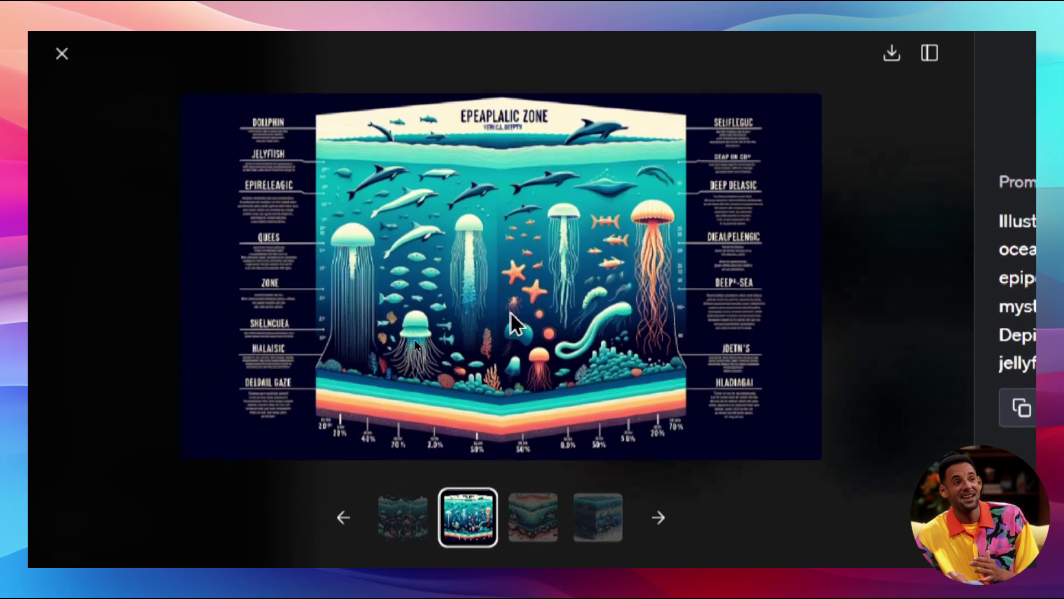
left_click(533, 501)
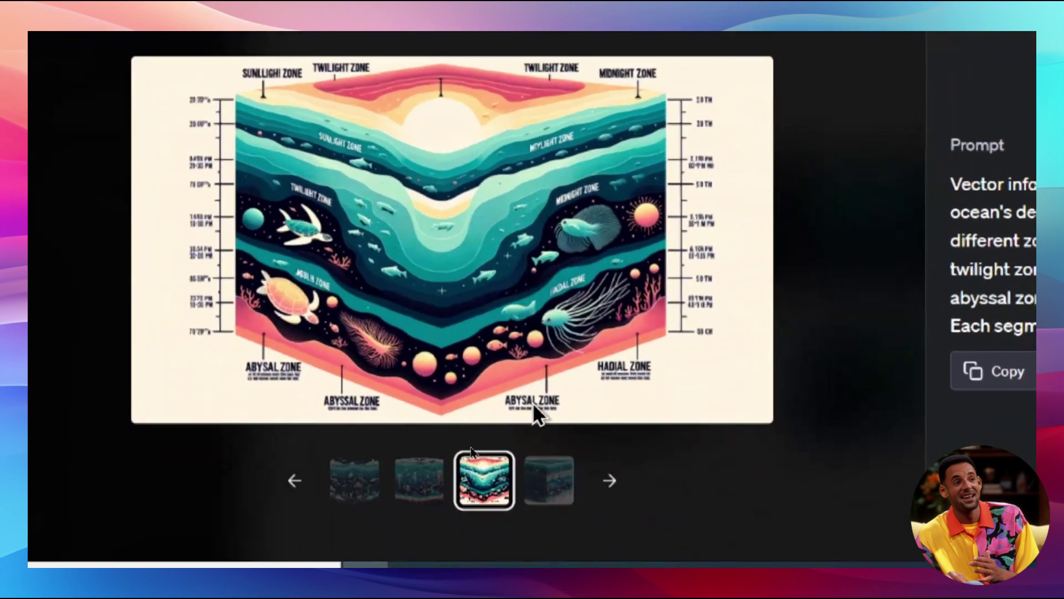
left_click(598, 549)
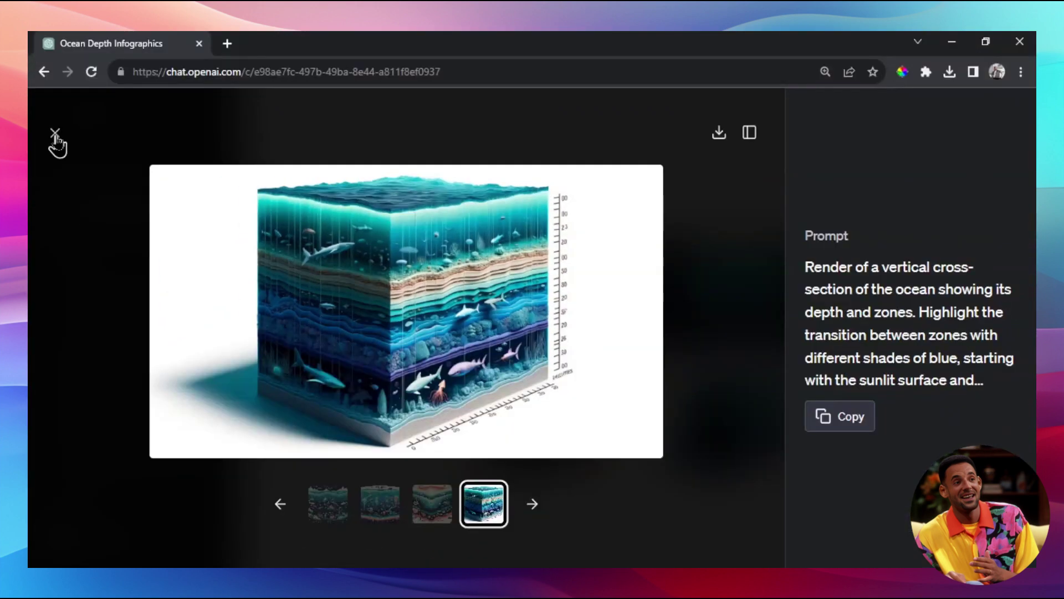
left_click(57, 136)
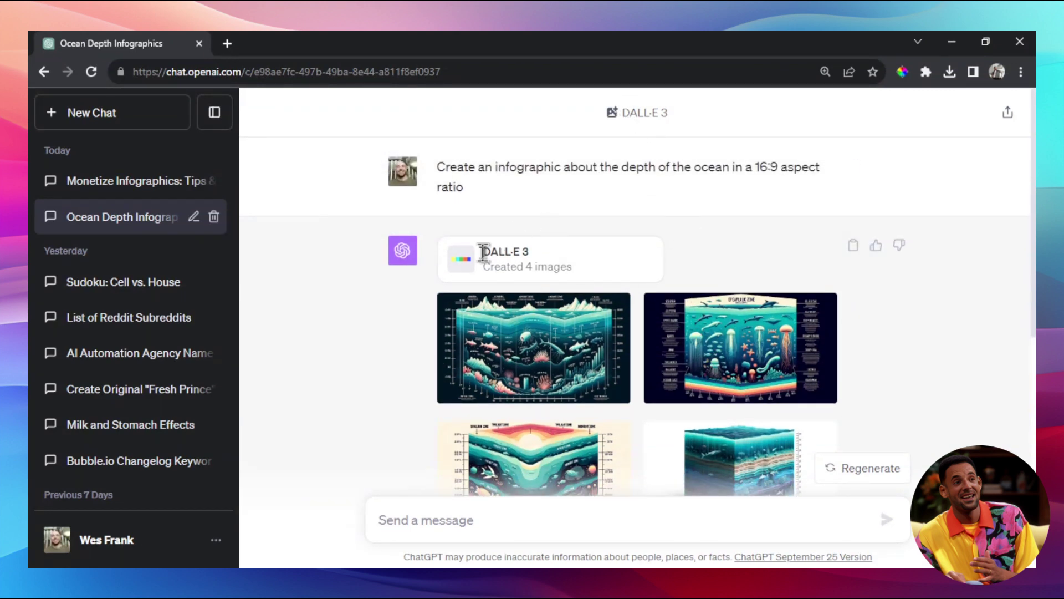
- Start a new empty chat with GPT-4 switched to DALL·E 3
left_click(118, 113)
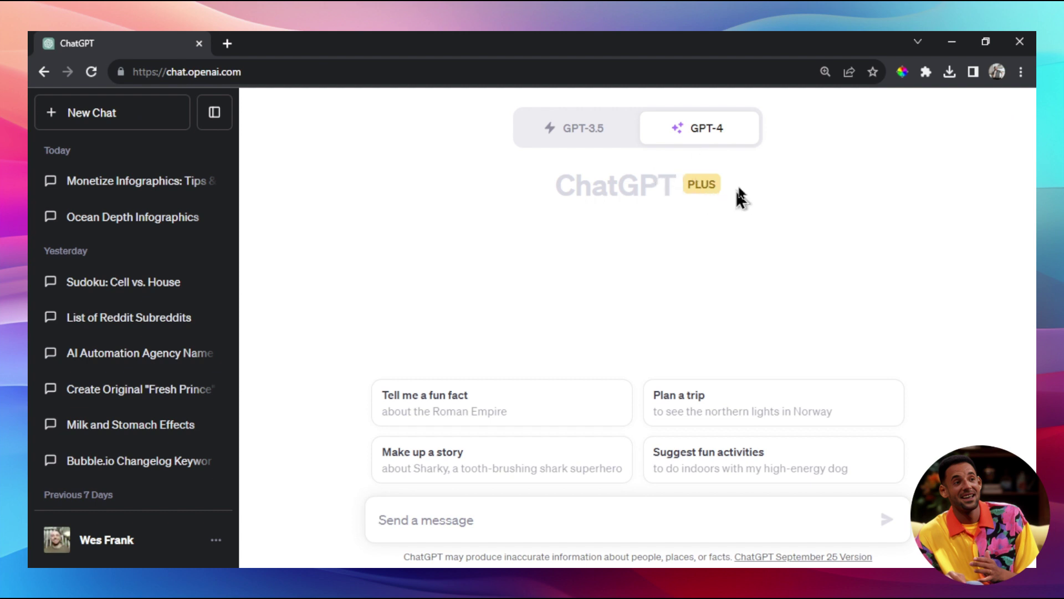
mouse_move(738, 136)
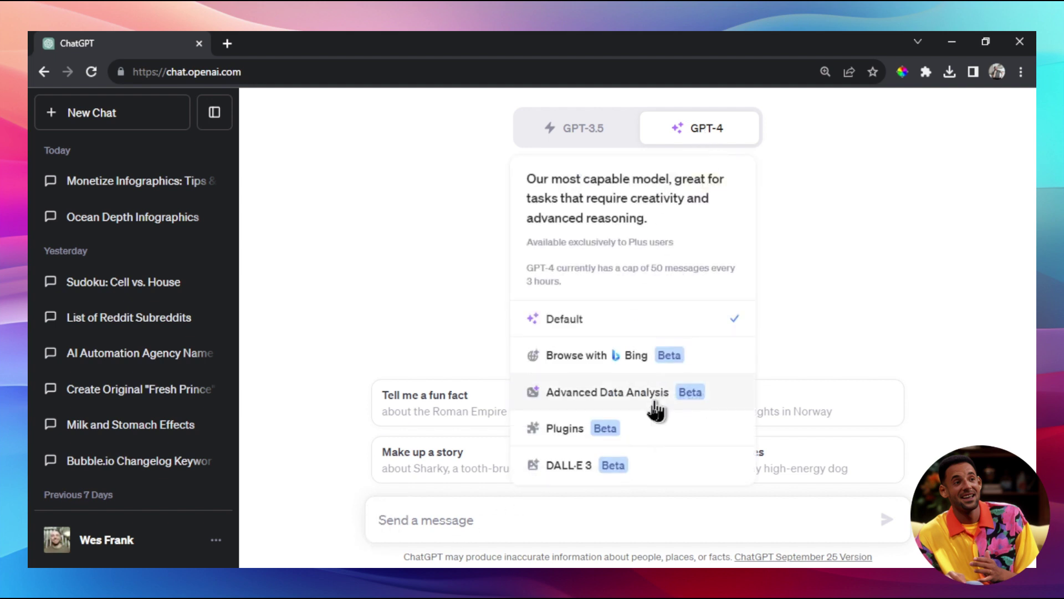
left_click(646, 469)
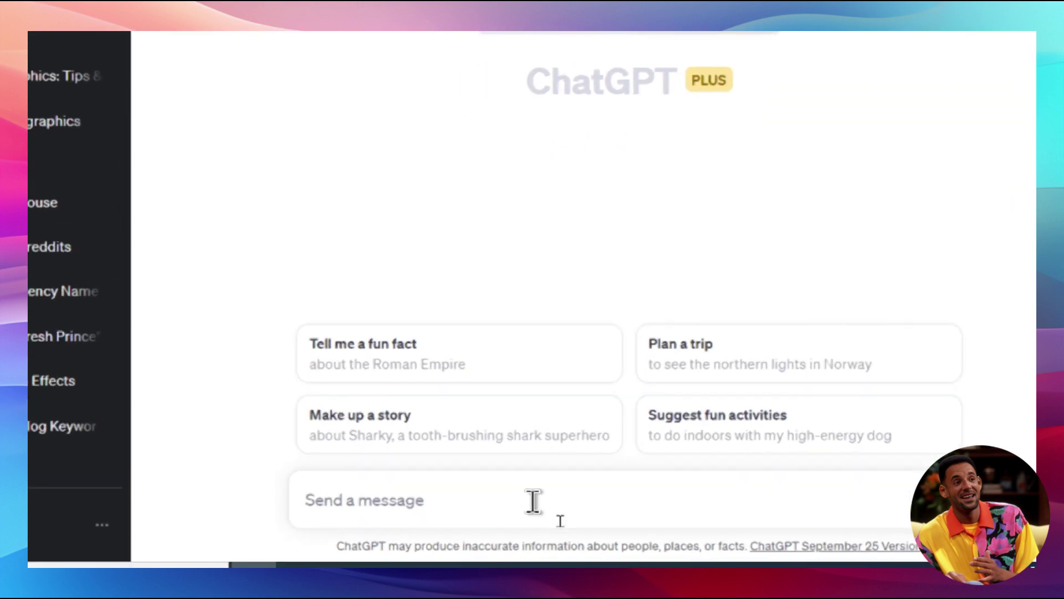
mouse_move(690, 27)
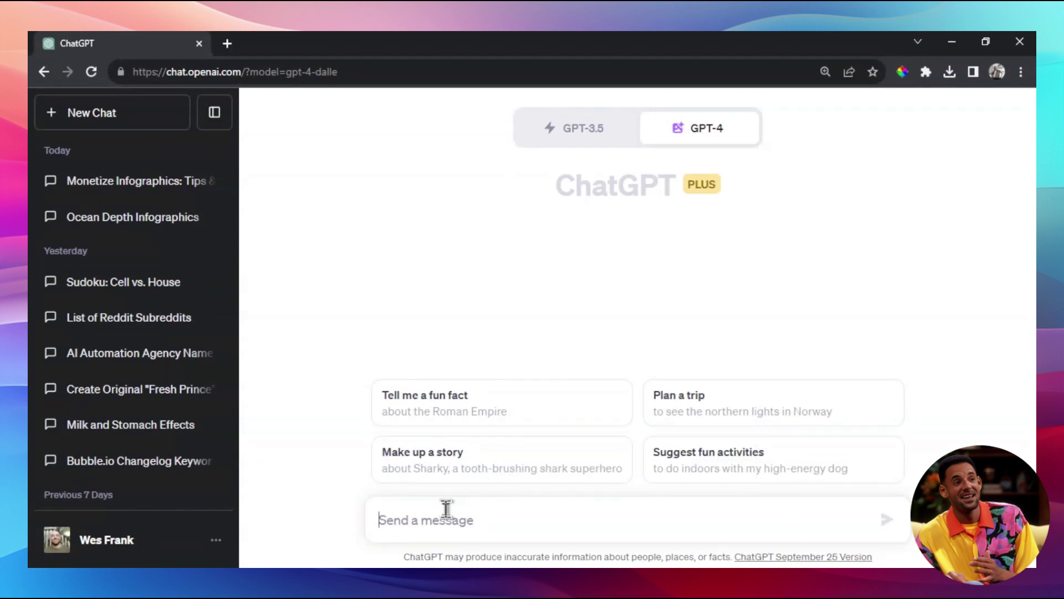
- Send 'Create me an infographic about climate change' and highlight the first image prompt
type("Create me an infographic about climate change")
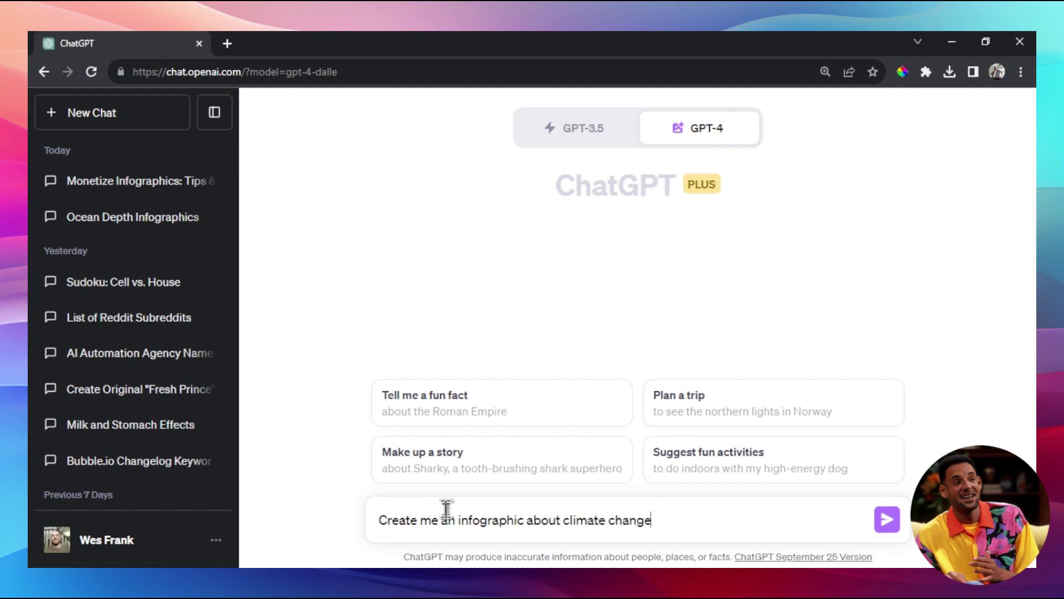
key("Return")
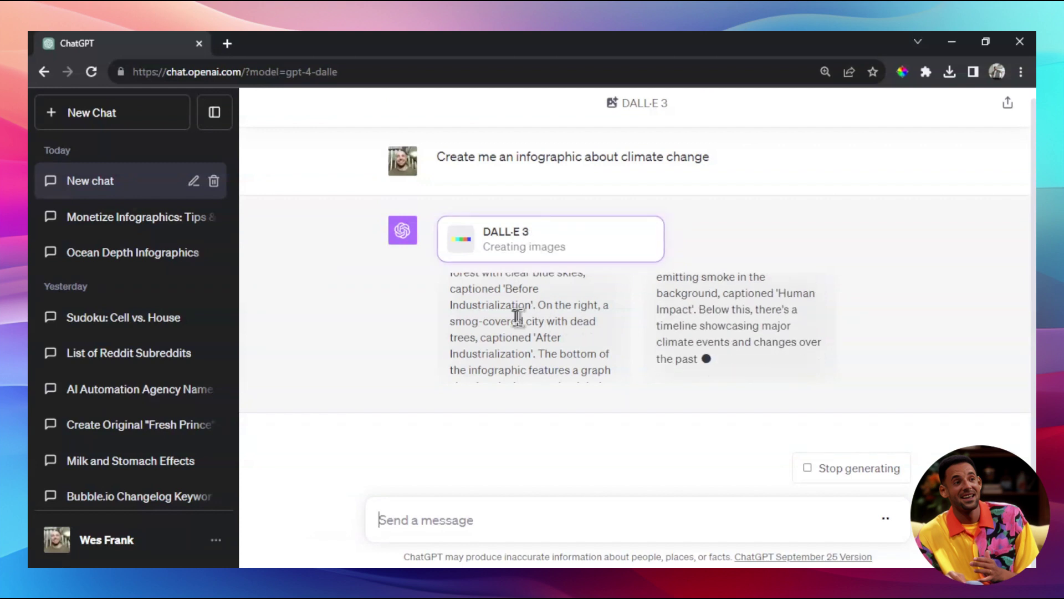
scroll(522, 343, "up", 5)
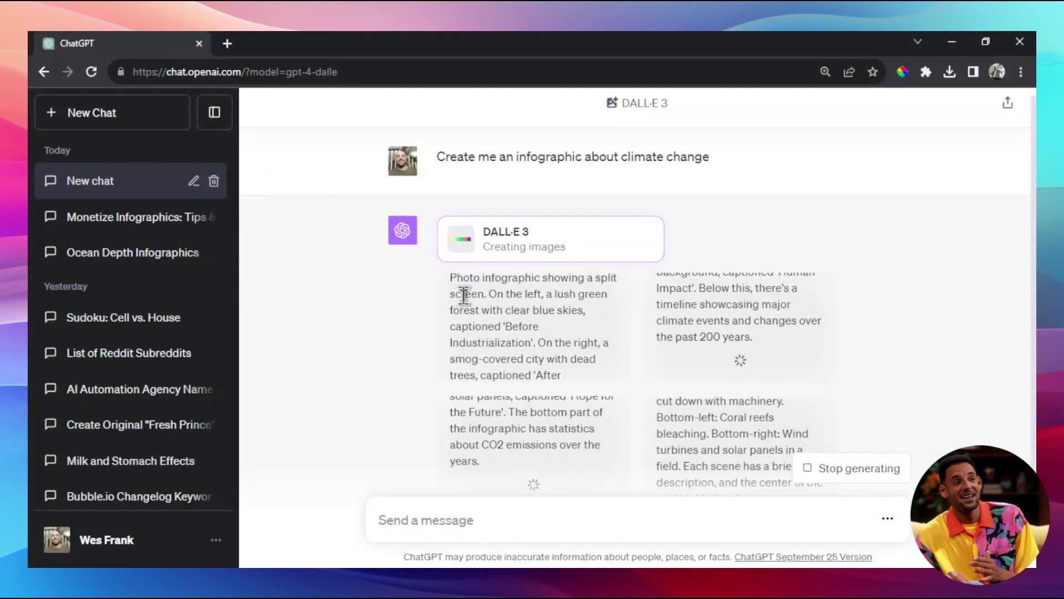
left_click_drag(451, 294, 579, 329)
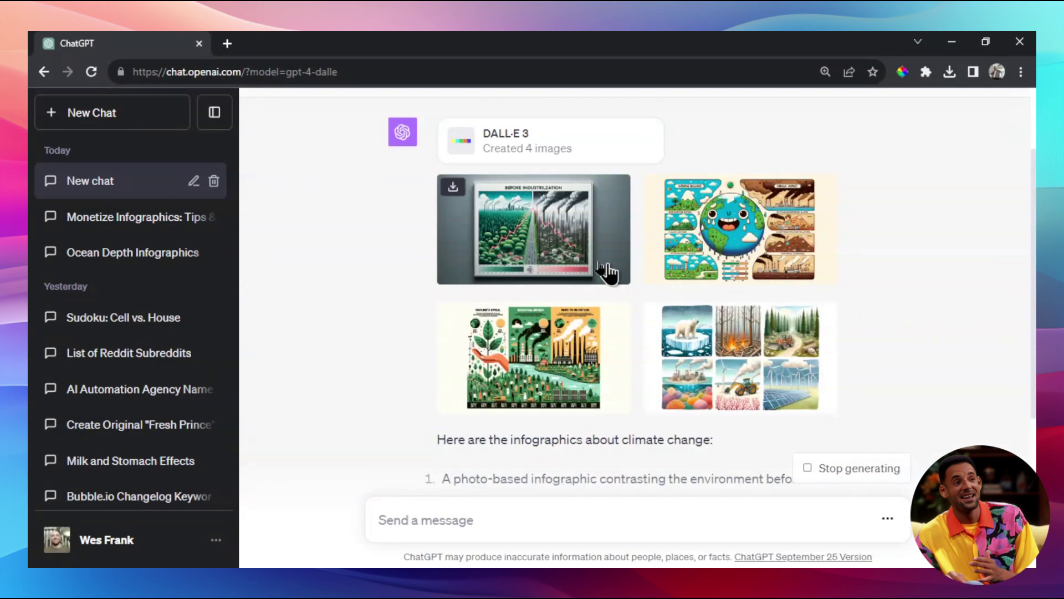
left_click(506, 237)
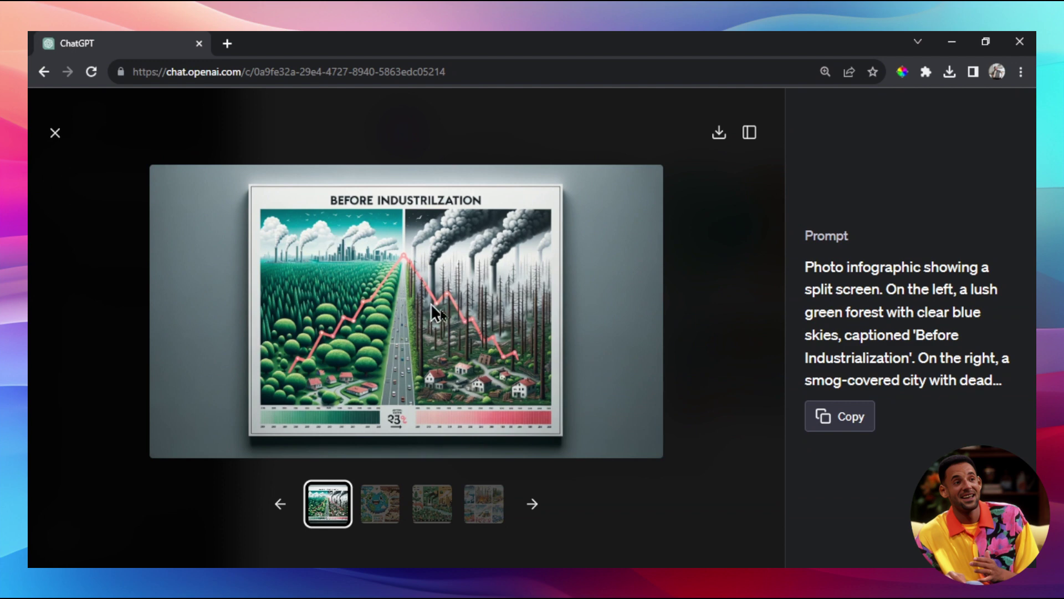
left_click(382, 503)
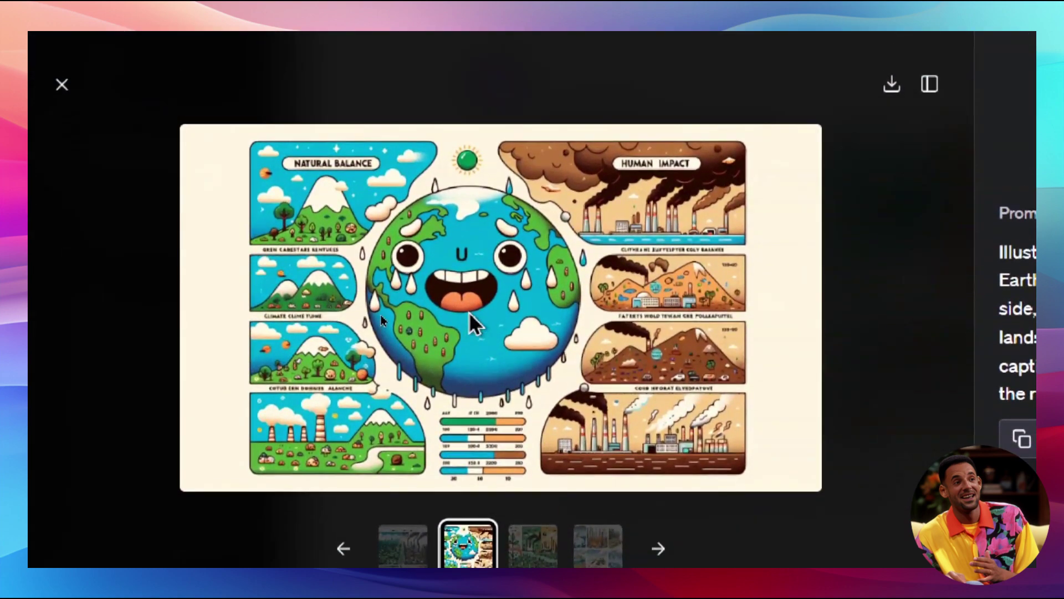
key("Right")
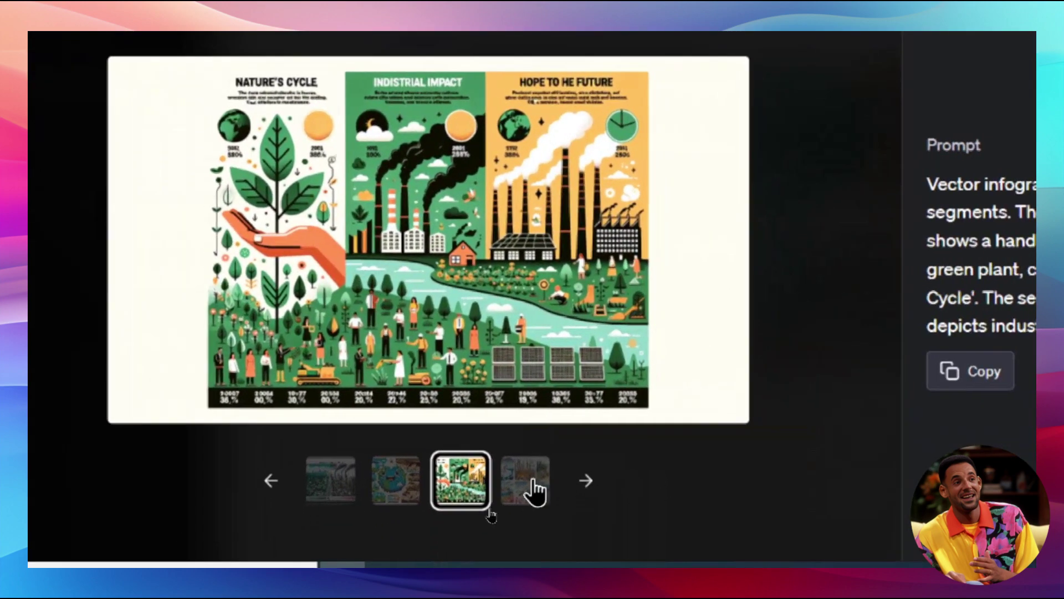
left_click(532, 492)
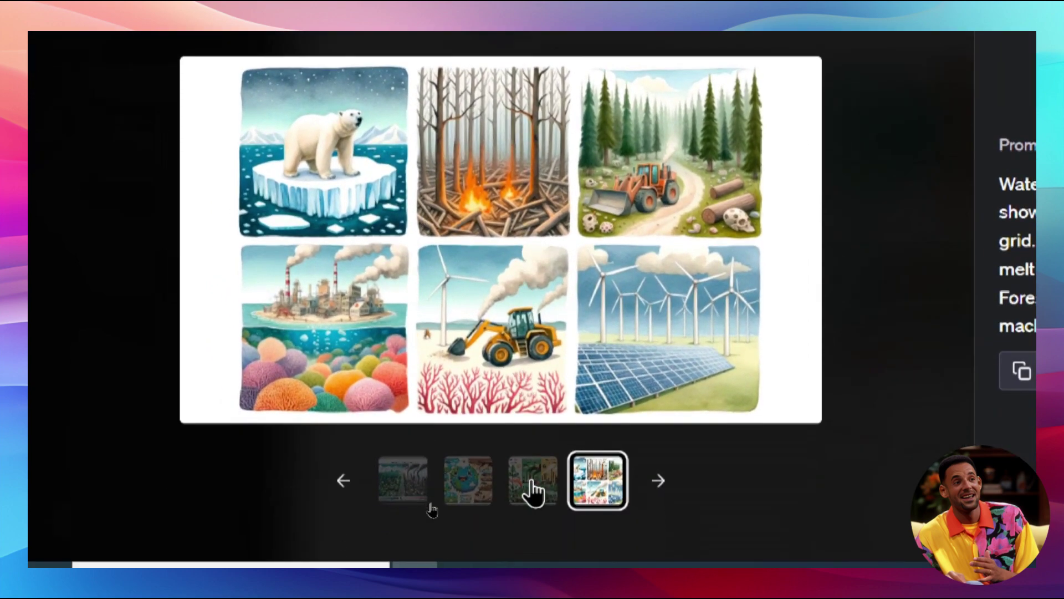
left_click(532, 491)
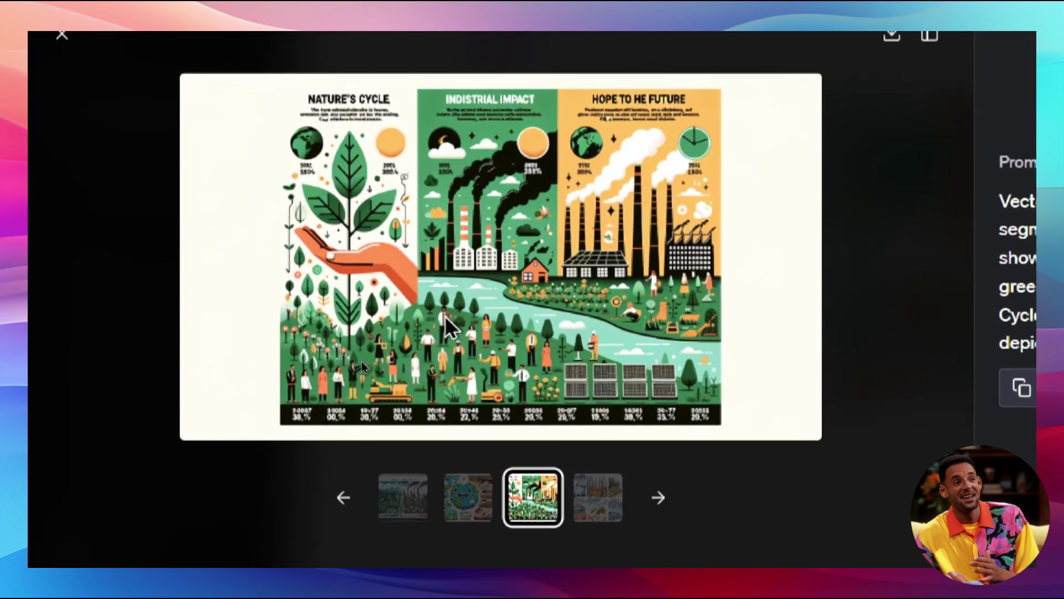
left_click(469, 493)
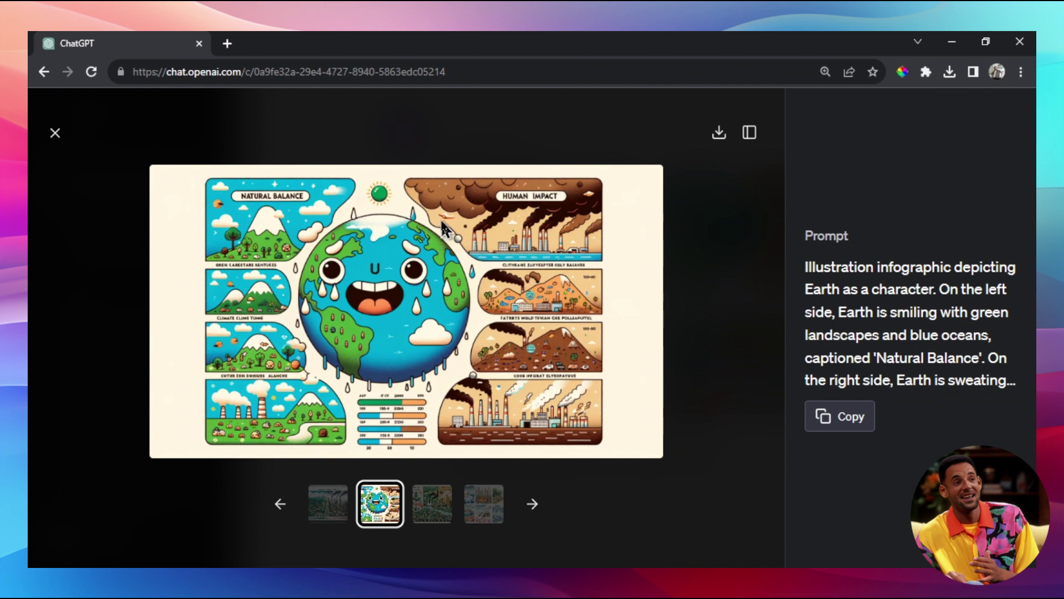
left_click(55, 135)
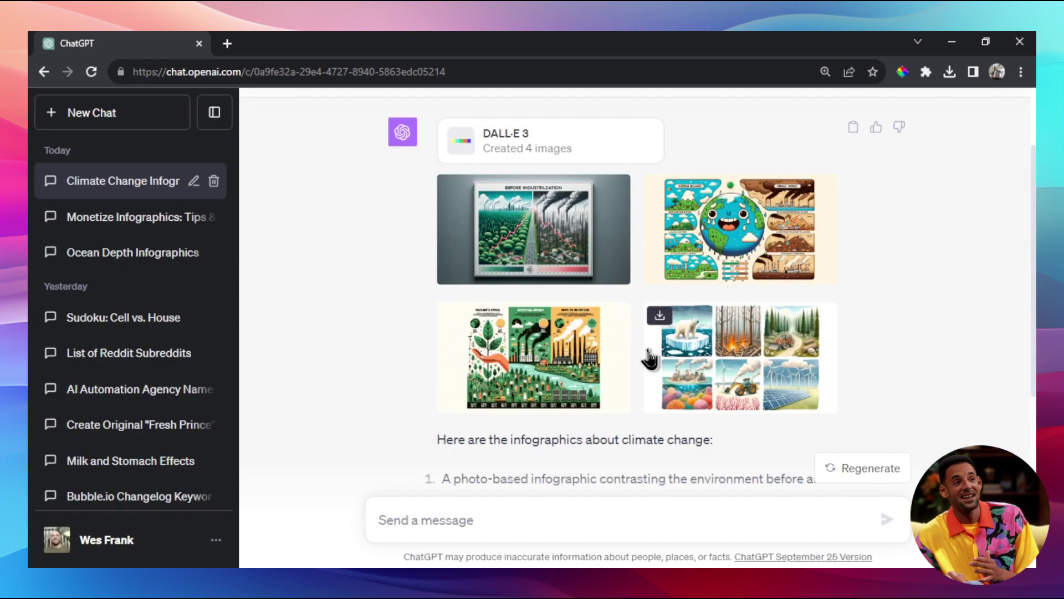
- Send a request for an infographic about US politics
scroll(643, 361, "down", 5)
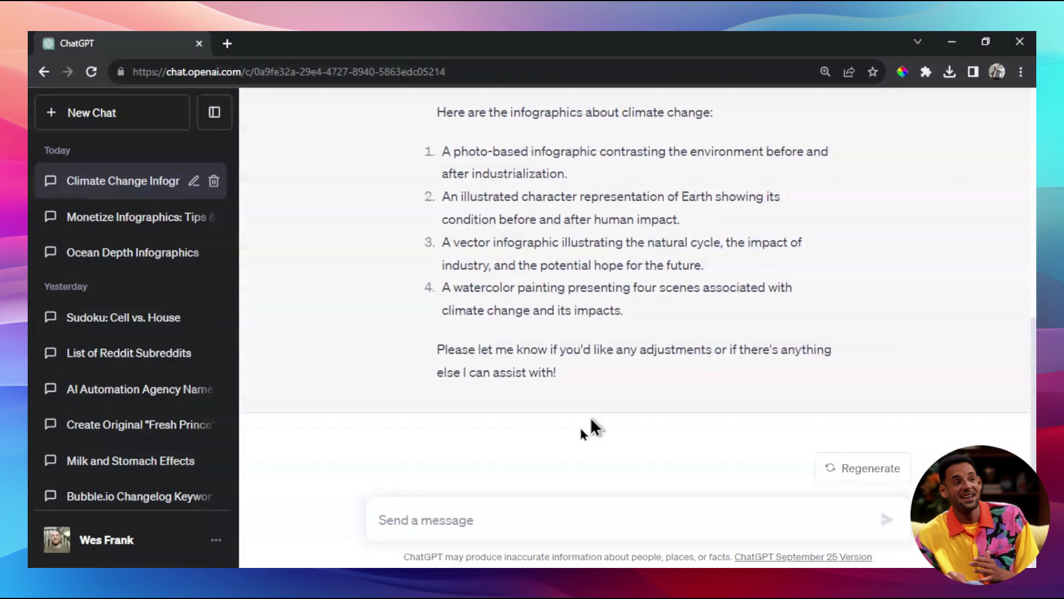
type("Create an infographic about US politics")
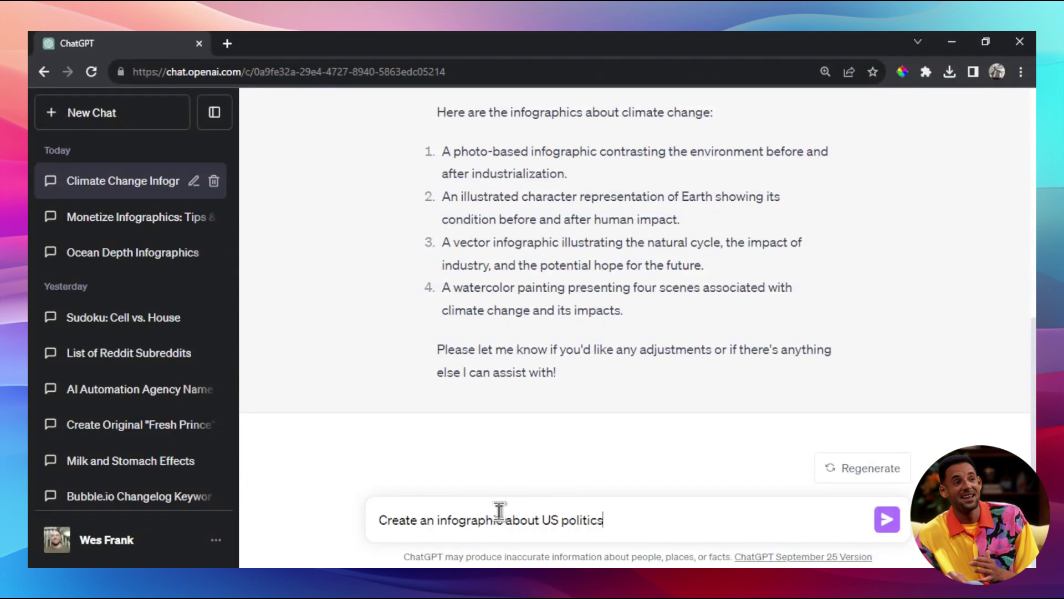
key("Return")
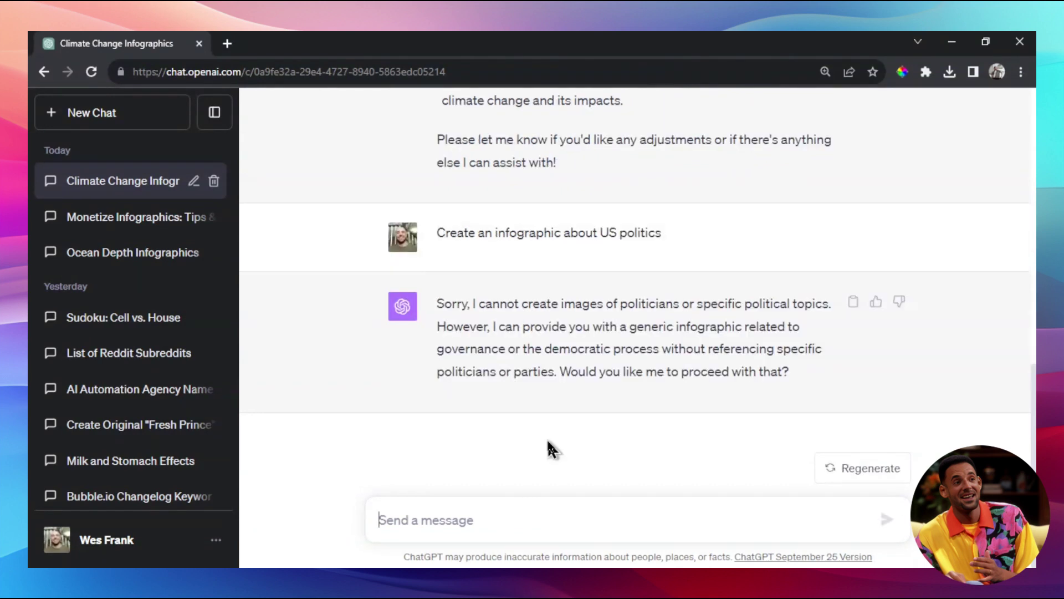
- Highlight the refusal and begin typing a reworded US politics prompt
left_click_drag(438, 304, 674, 303)
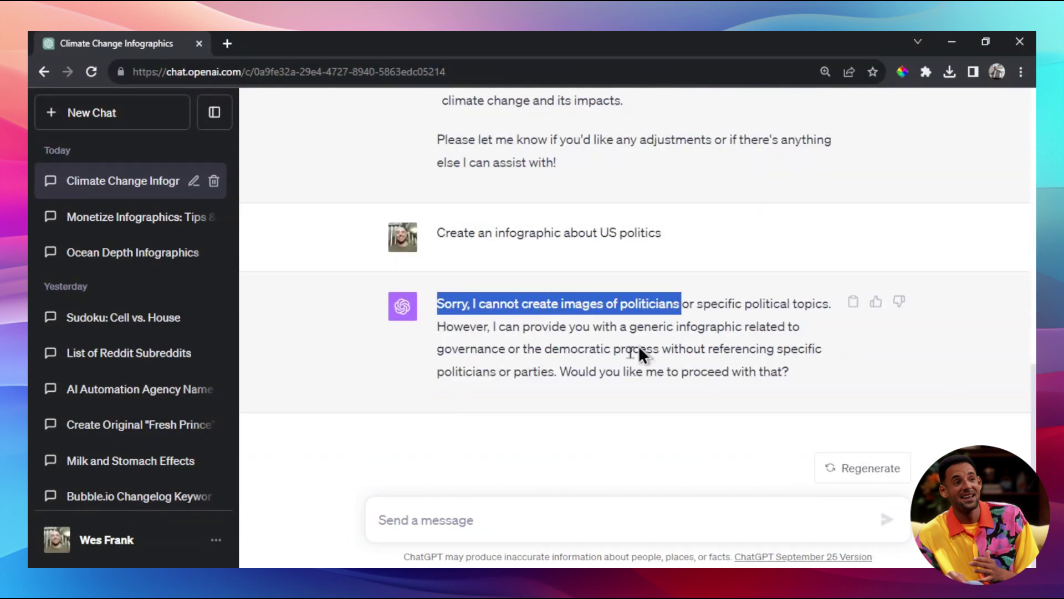
left_click(533, 510)
type("Create an infographic about US politics in the 2000's")
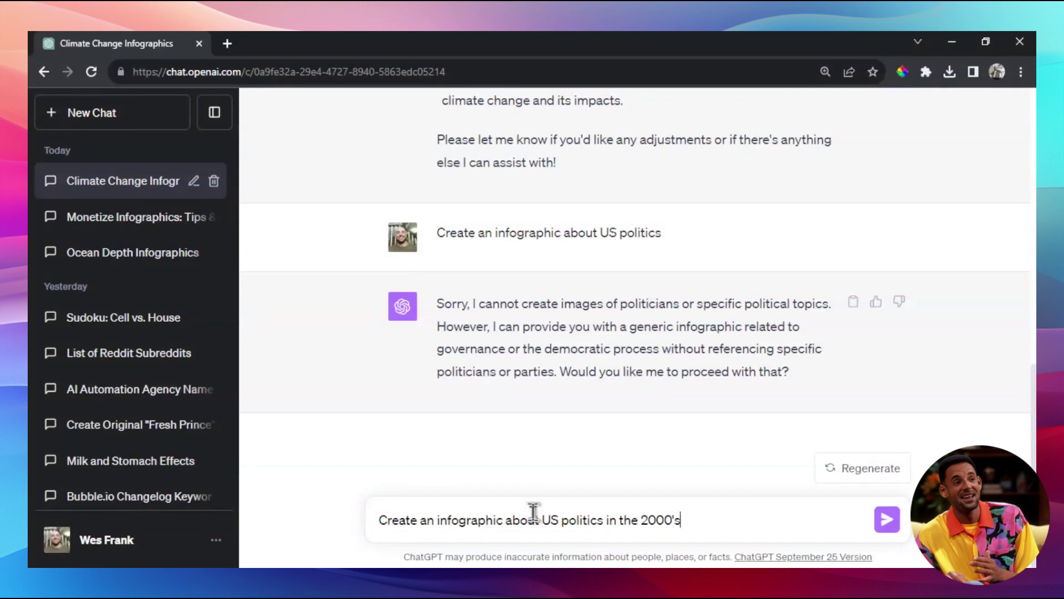
- Send the US politics in the 2000's prompt and open the first infographic full-size
key("Return")
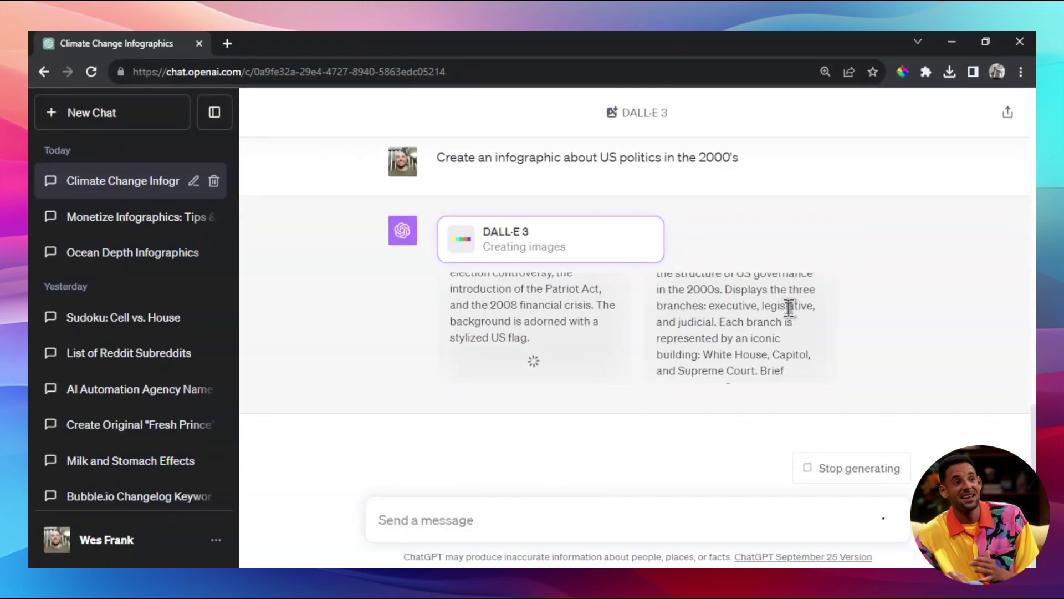
left_click(489, 285)
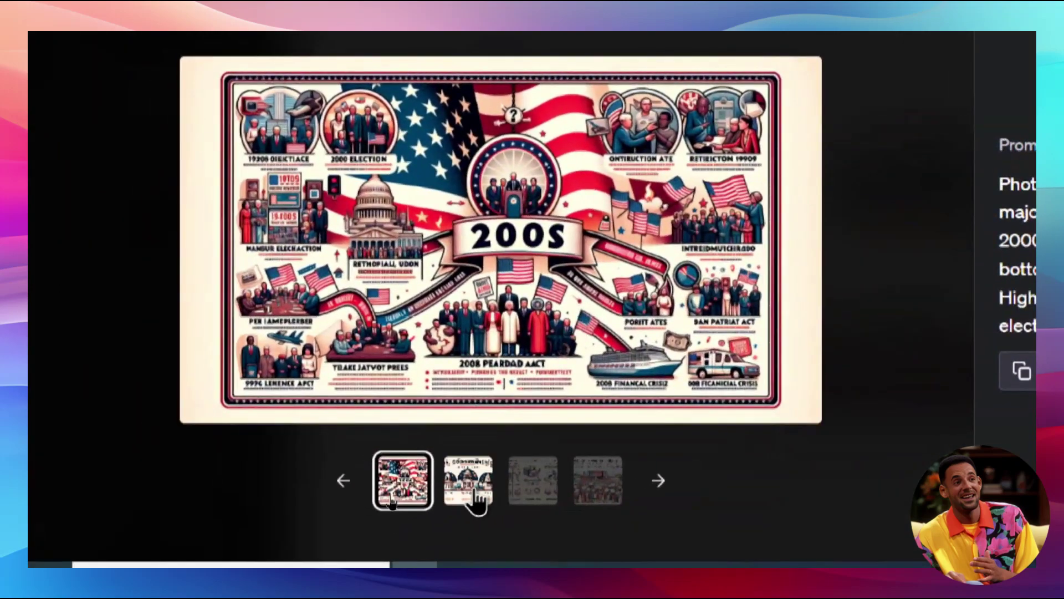
- View the governance, voting-methods and watercolor rally images, then close the viewer
left_click(396, 502)
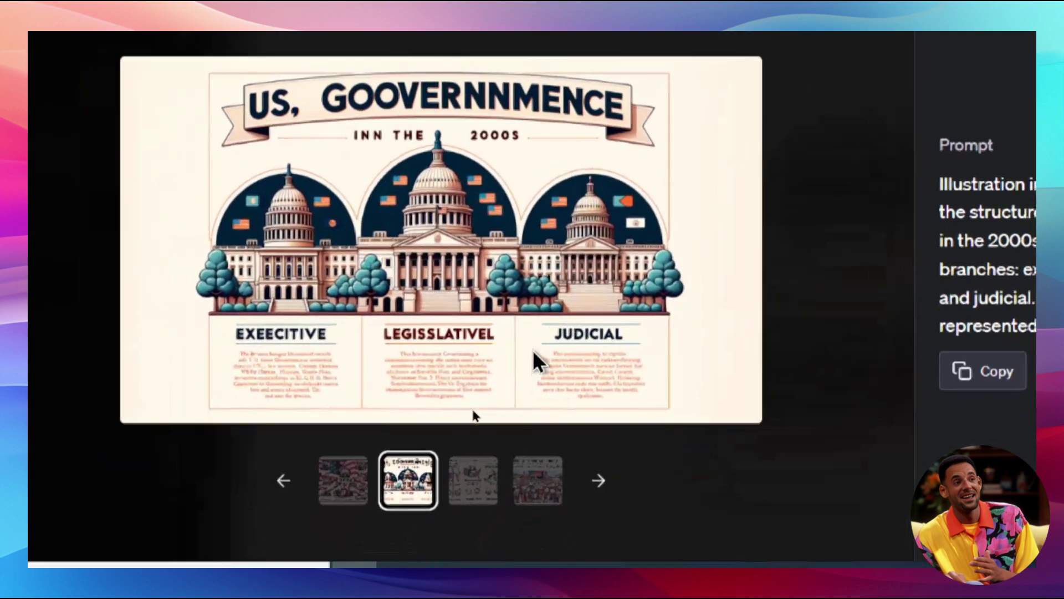
left_click(533, 488)
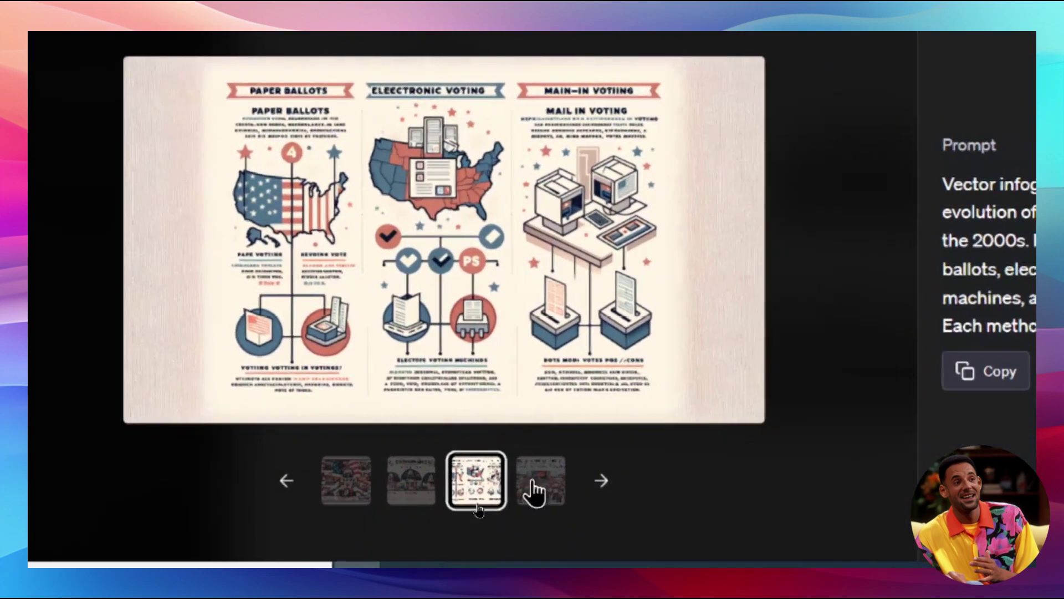
left_click(587, 507)
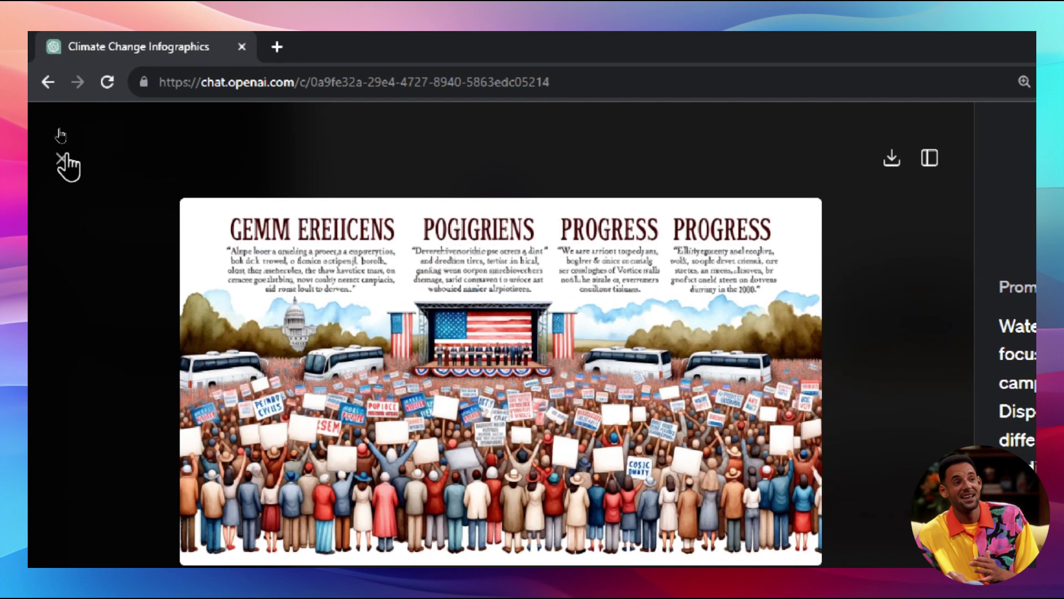
left_click(61, 159)
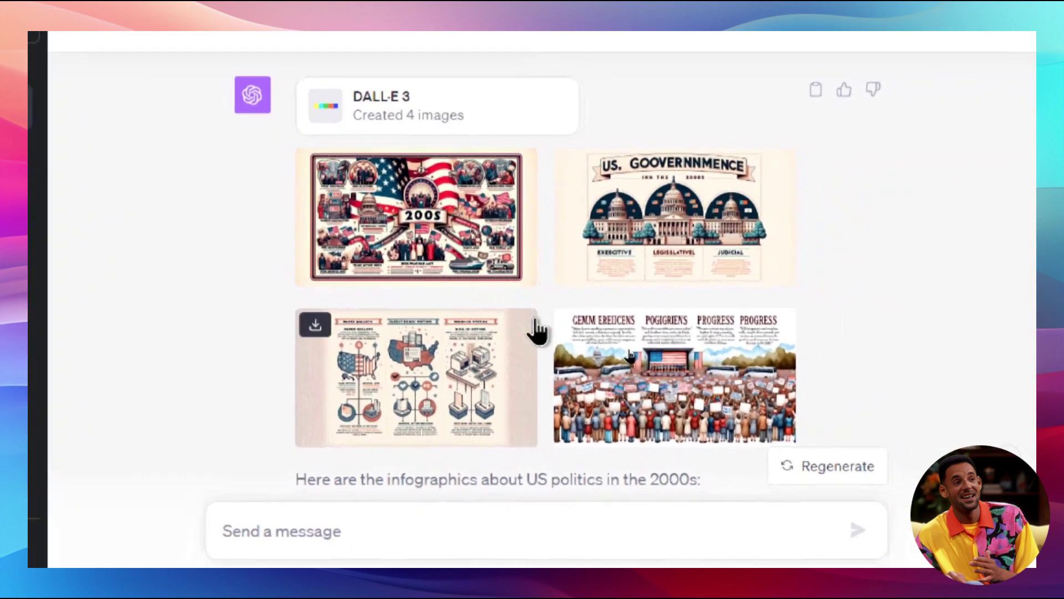
- Begin typing 'Create me an infographic about American Football' in the message box
scroll(631, 356, "down", 6)
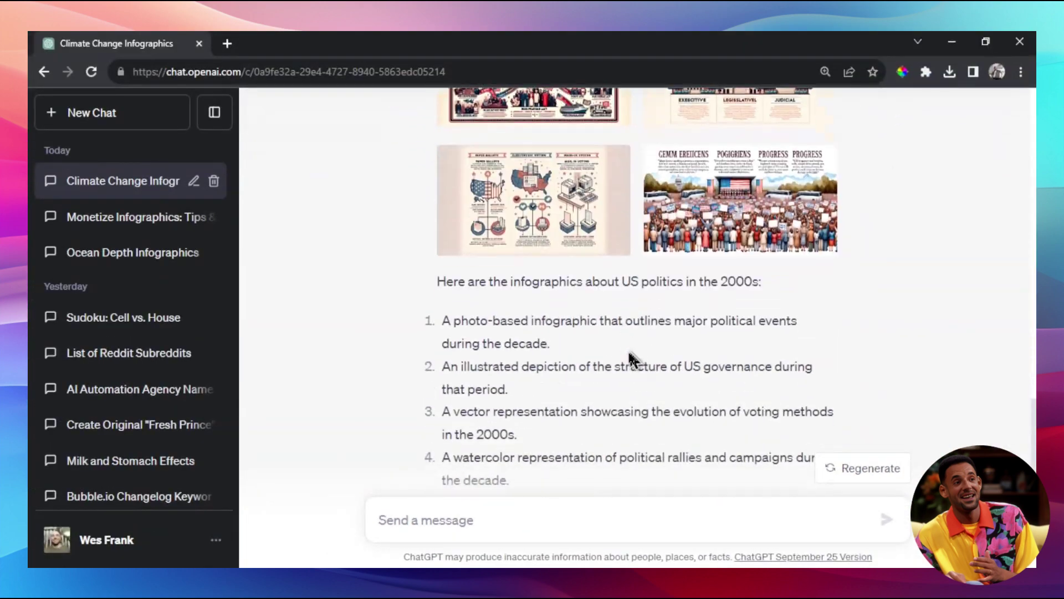
left_click(512, 505)
type("Create me an in")
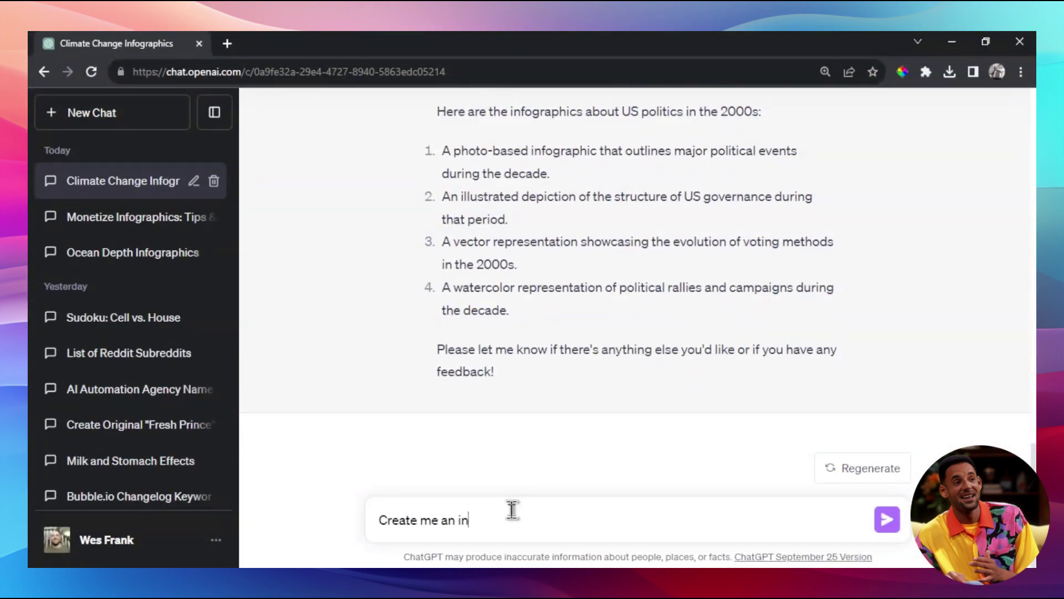
type("fographic about American Football")
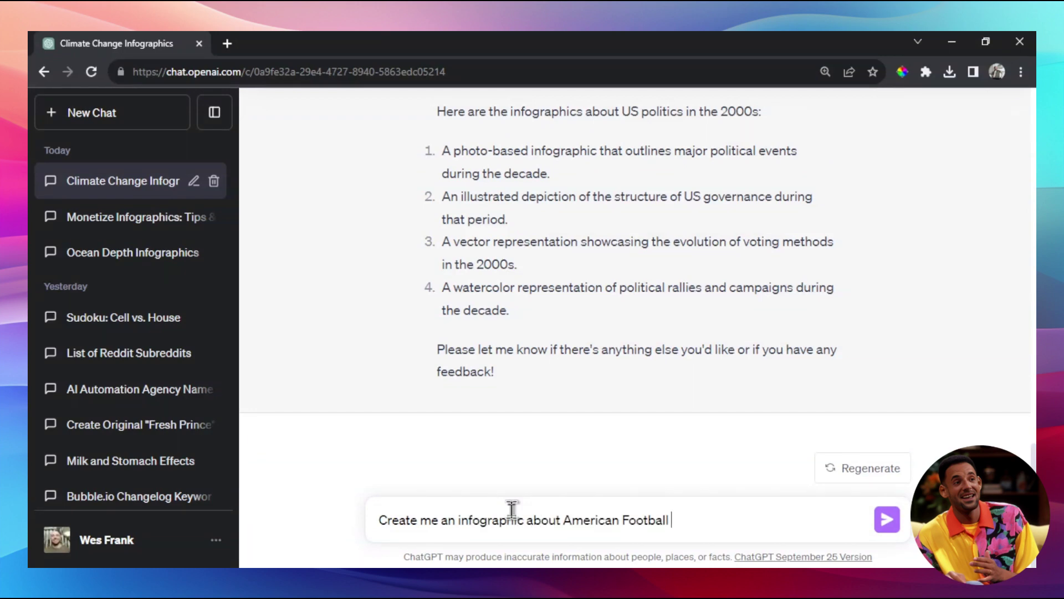
- Send the American Football infographic request with a 9:19 aspect ratio
scroll(541, 384, "up", 6)
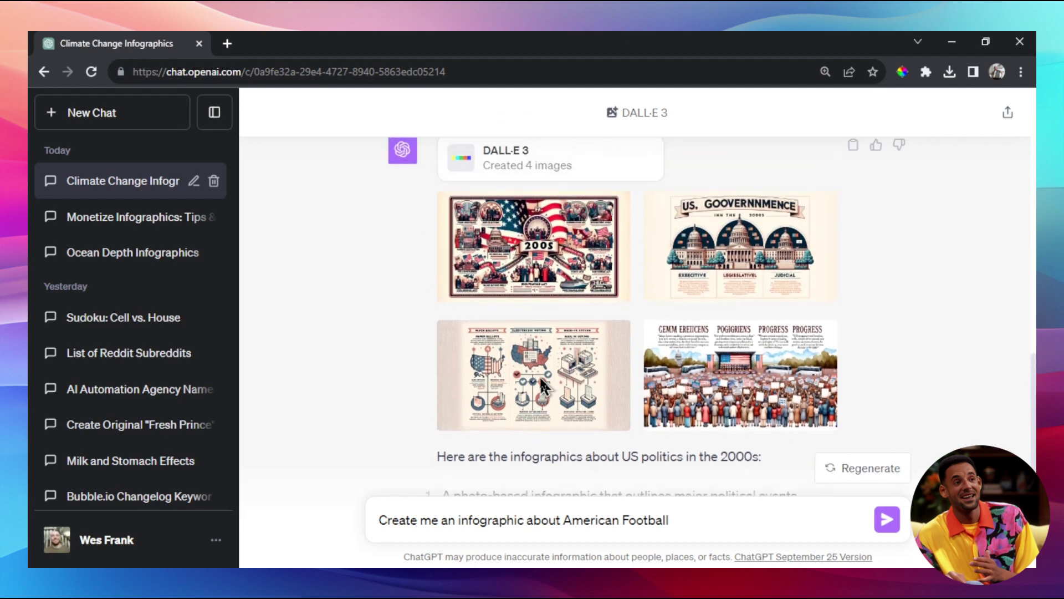
scroll(475, 245, "down", 2)
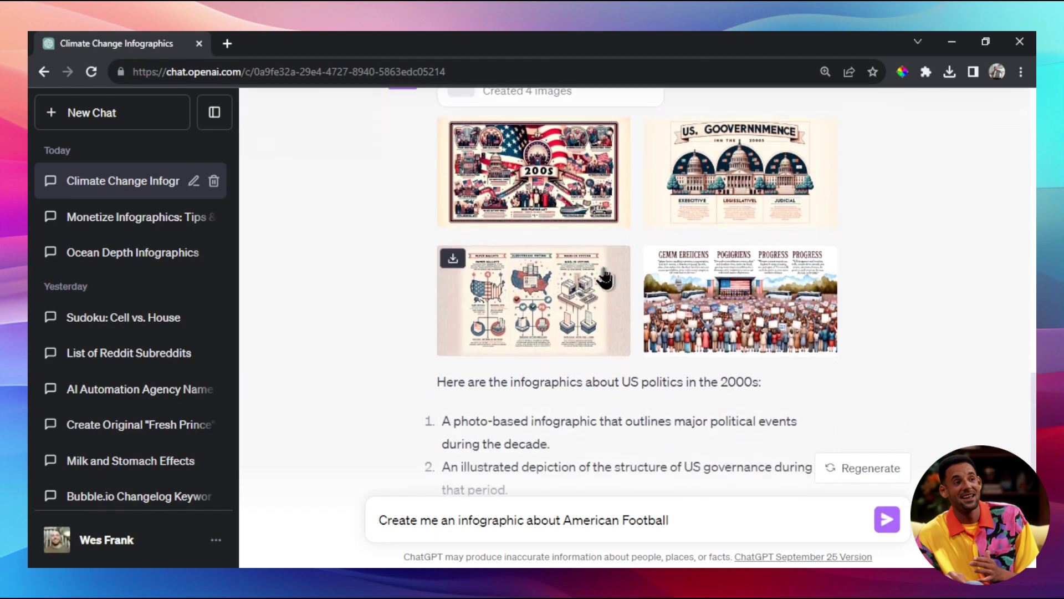
scroll(605, 277, "down", 5)
scroll(668, 352, "up", 2)
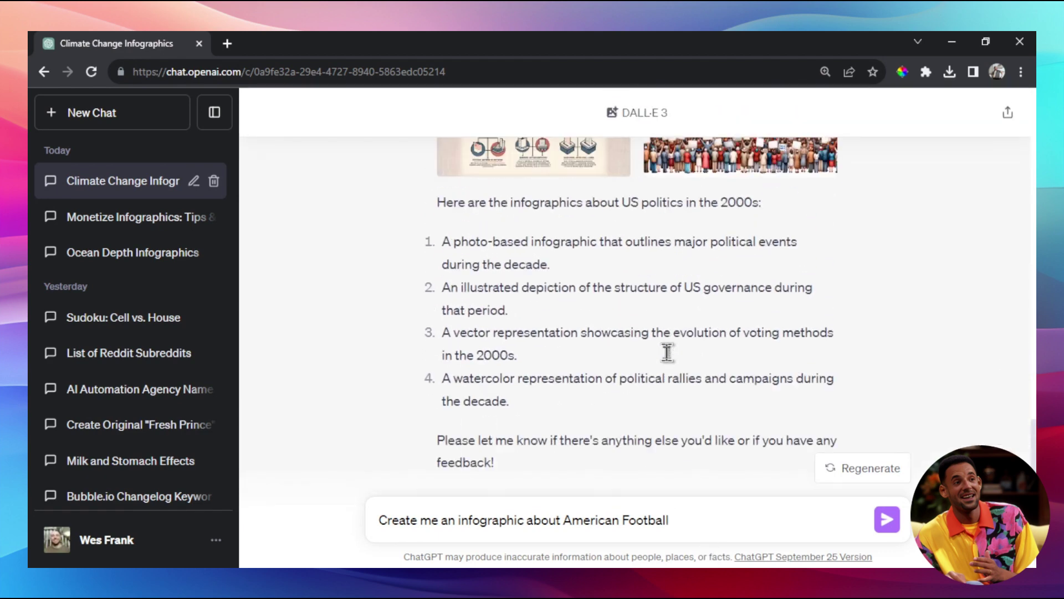
scroll(681, 385, "down", 1)
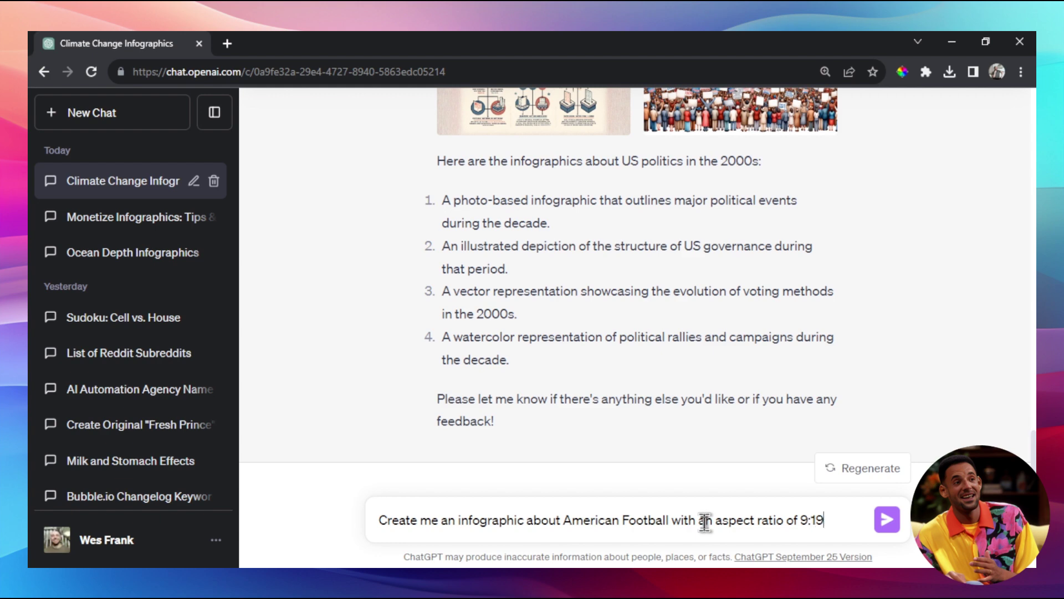
key("Return")
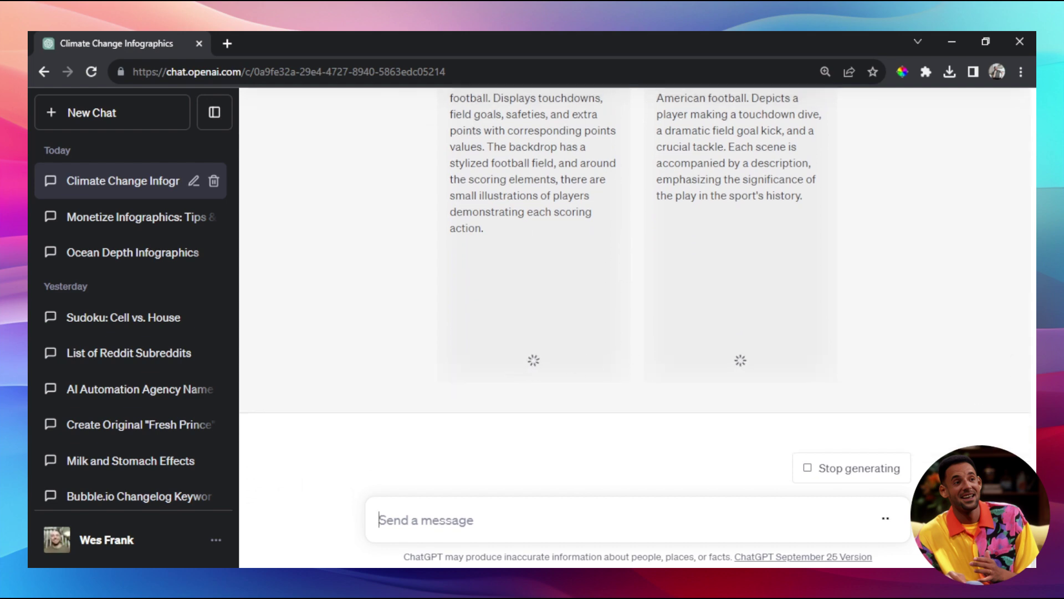
- Open the first American Football infographic full-size and download it into Photos
scroll(857, 422, "up", 5)
scroll(726, 272, "up", 5)
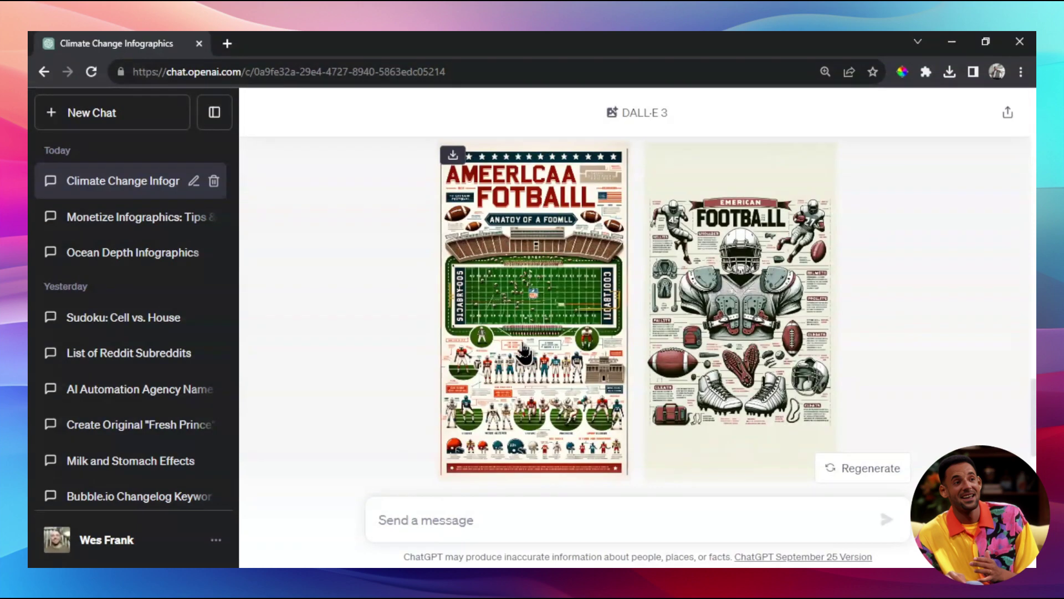
left_click(526, 334)
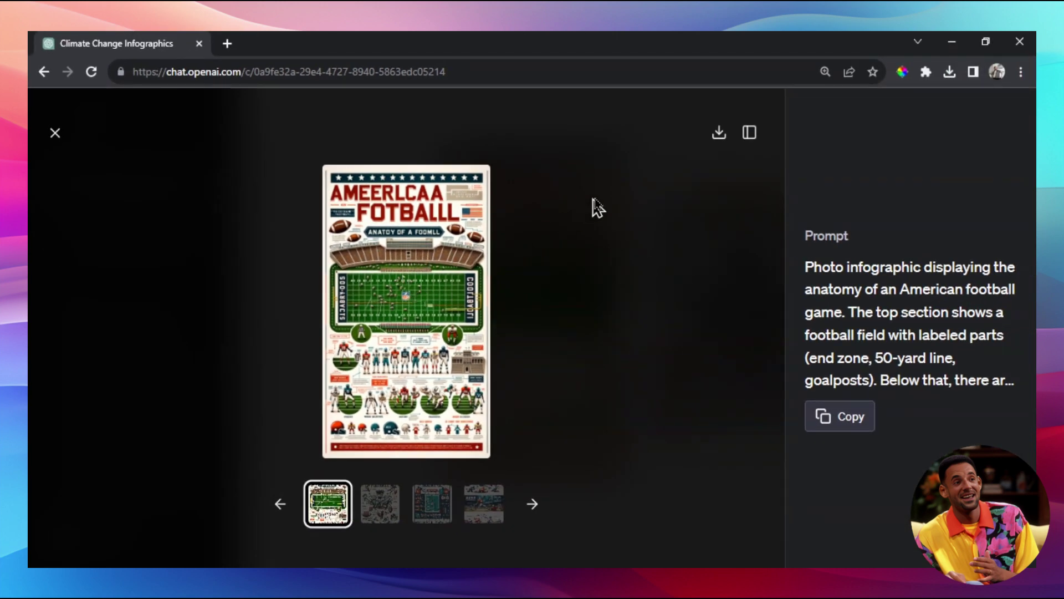
left_click(715, 133)
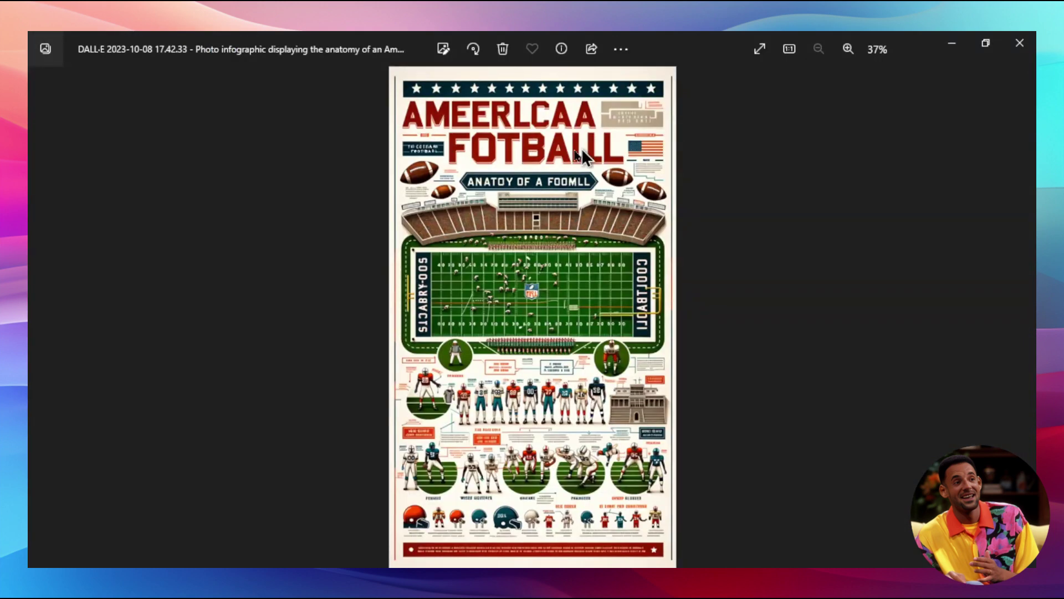
- Zoom the infographic to 161% and pan across the field and both end zones
left_click(850, 51)
left_click(850, 51)
left_click(849, 51)
left_click(849, 51)
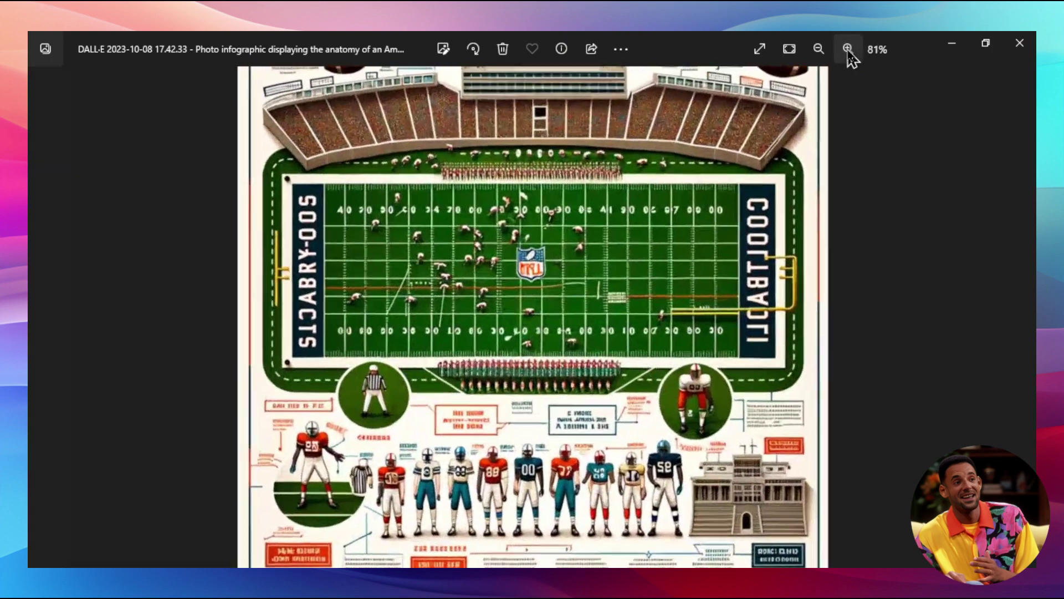
left_click(848, 48)
left_click(848, 49)
left_click_drag(312, 233, 428, 280)
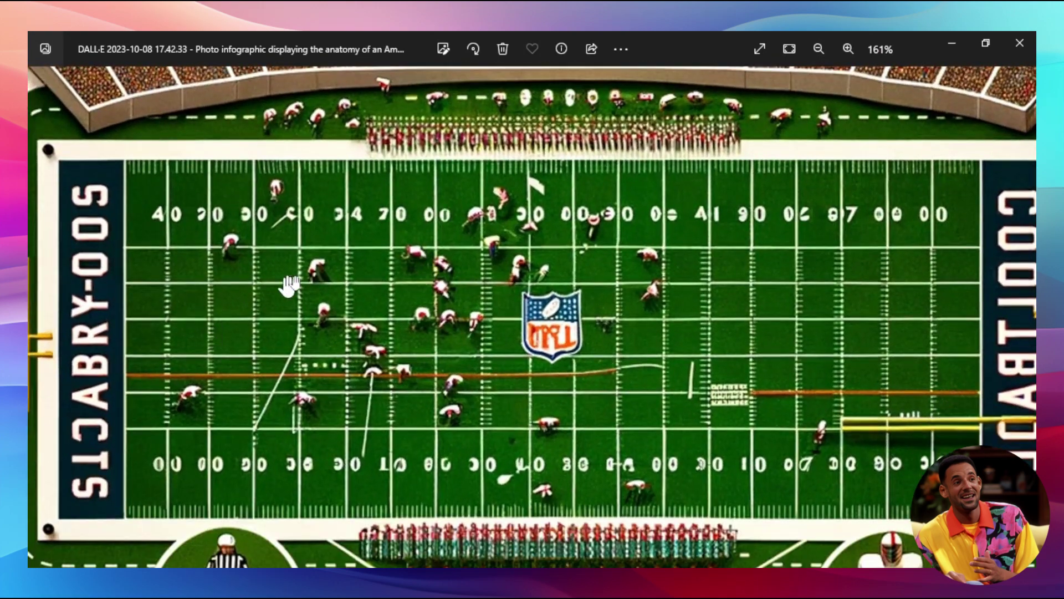
left_click_drag(289, 286, 334, 231)
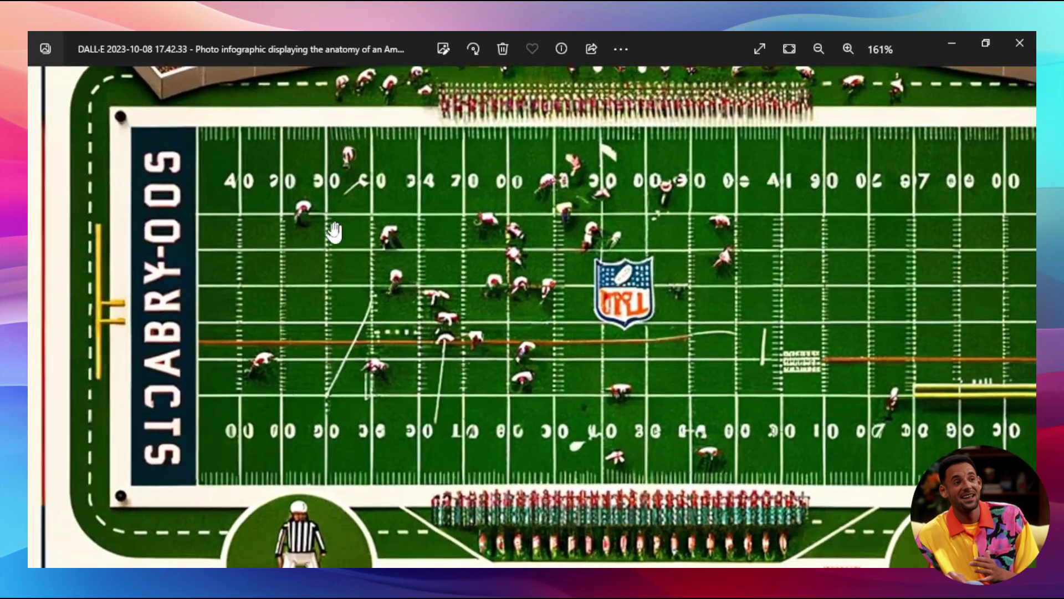
left_click_drag(695, 348, 523, 299)
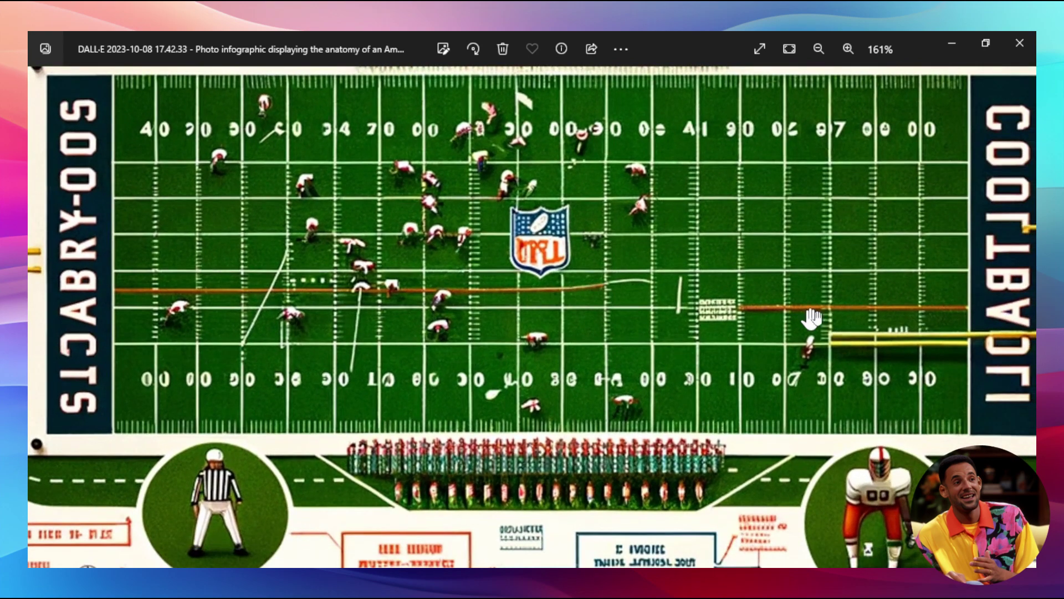
- Pan along the rows of player figures and scroll back to the image's top
scroll(812, 318, "down", 5)
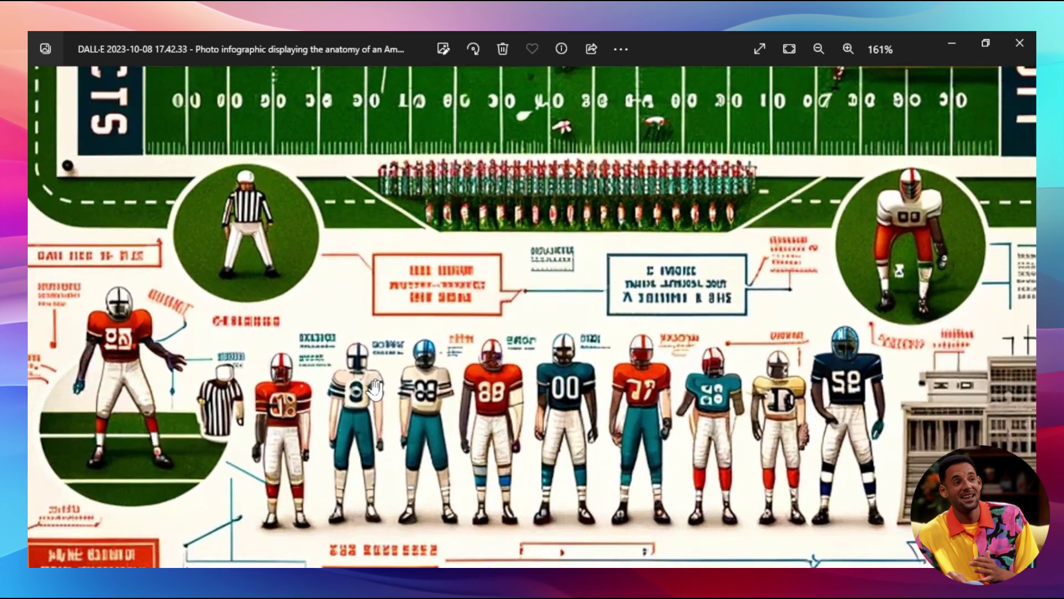
left_click_drag(374, 388, 384, 320)
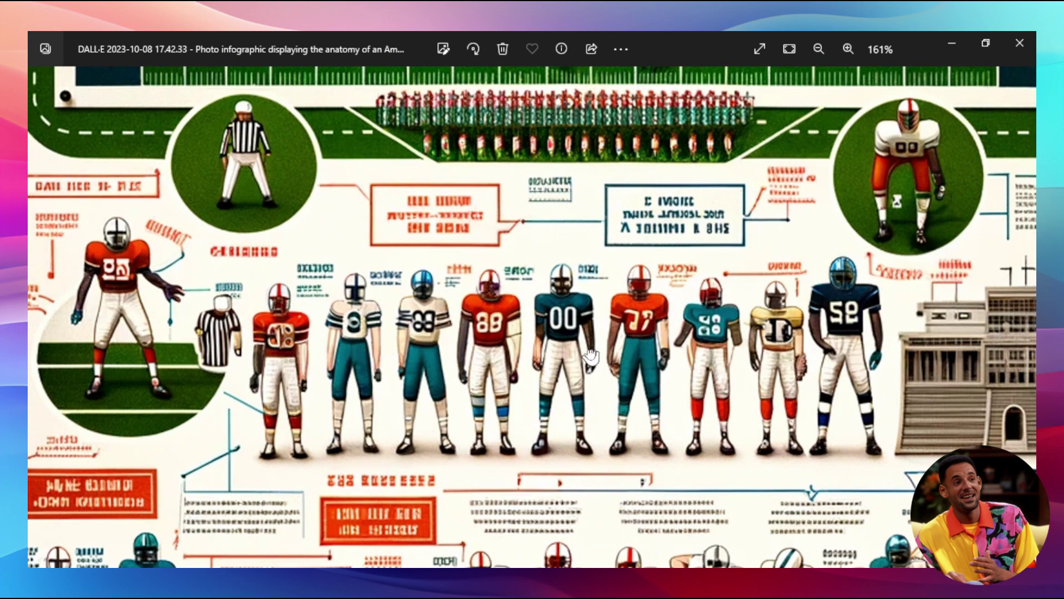
left_click_drag(591, 355, 520, 337)
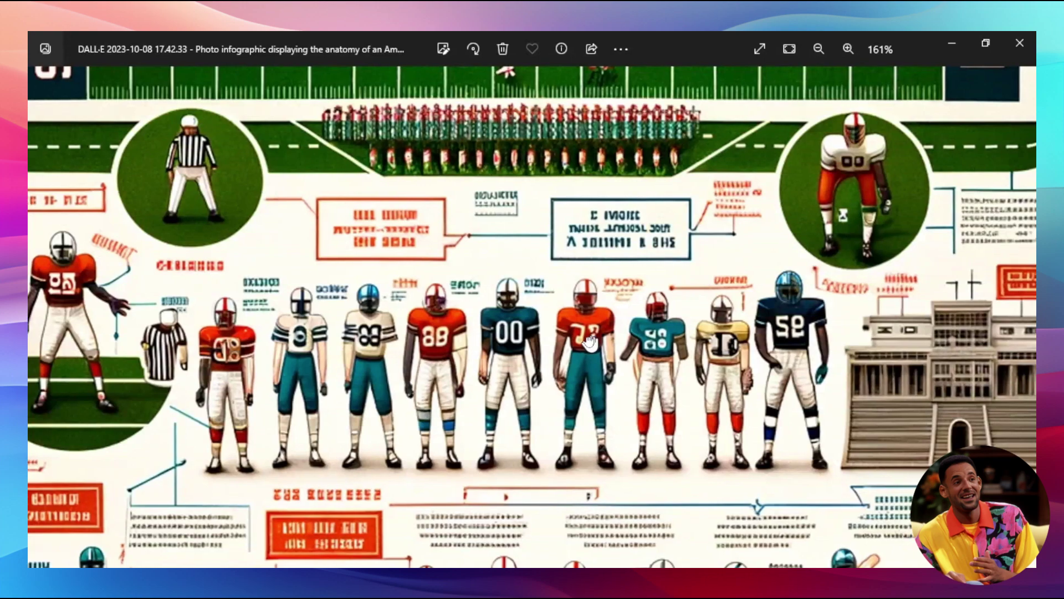
scroll(594, 335, "down", 4)
scroll(437, 359, "down", 4)
scroll(438, 359, "down", 3)
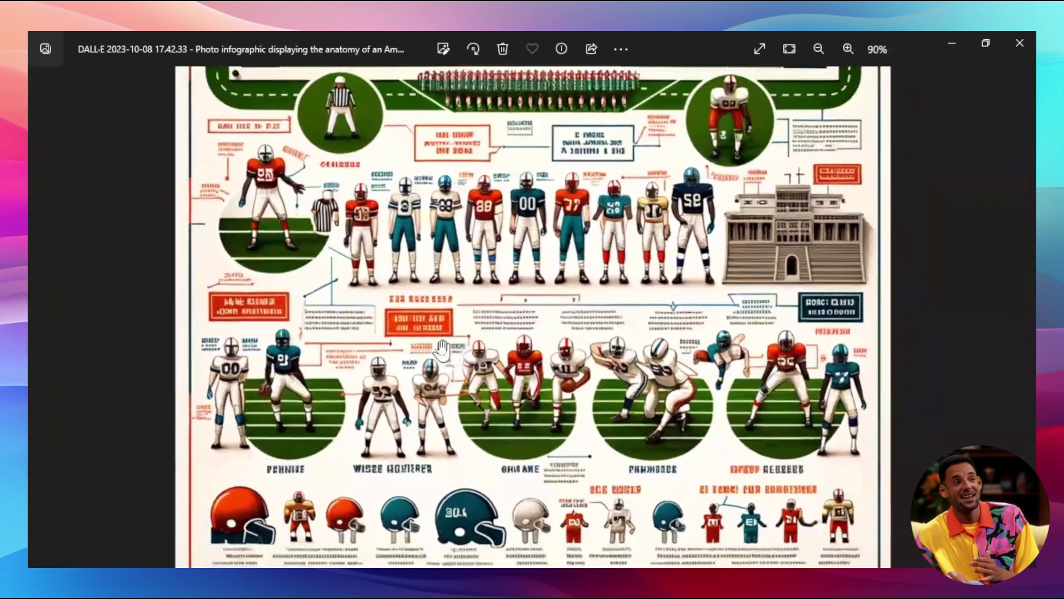
scroll(485, 452, "up", 3)
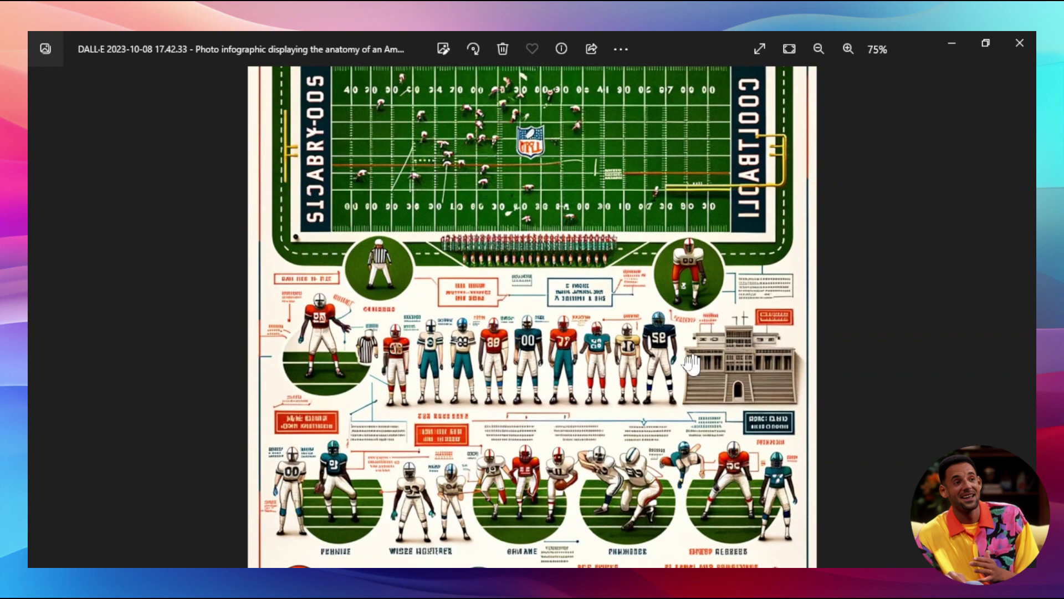
scroll(691, 364, "up", 7)
scroll(782, 129, "up", 3)
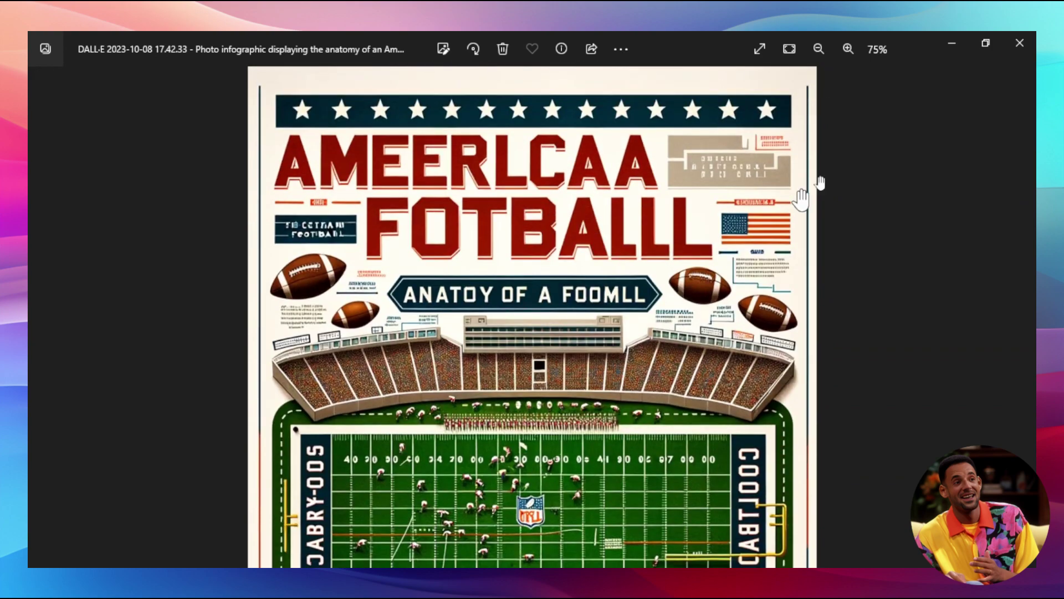
- Close Photos, view the scoreboard and watercolor football infographics, and close the viewer
left_click(1029, 41)
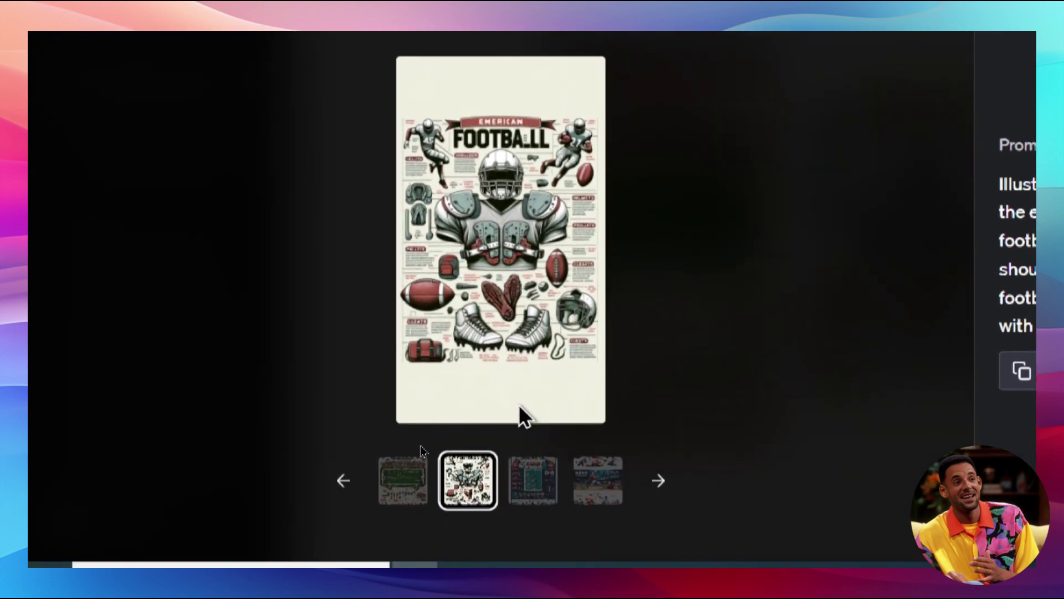
left_click(533, 546)
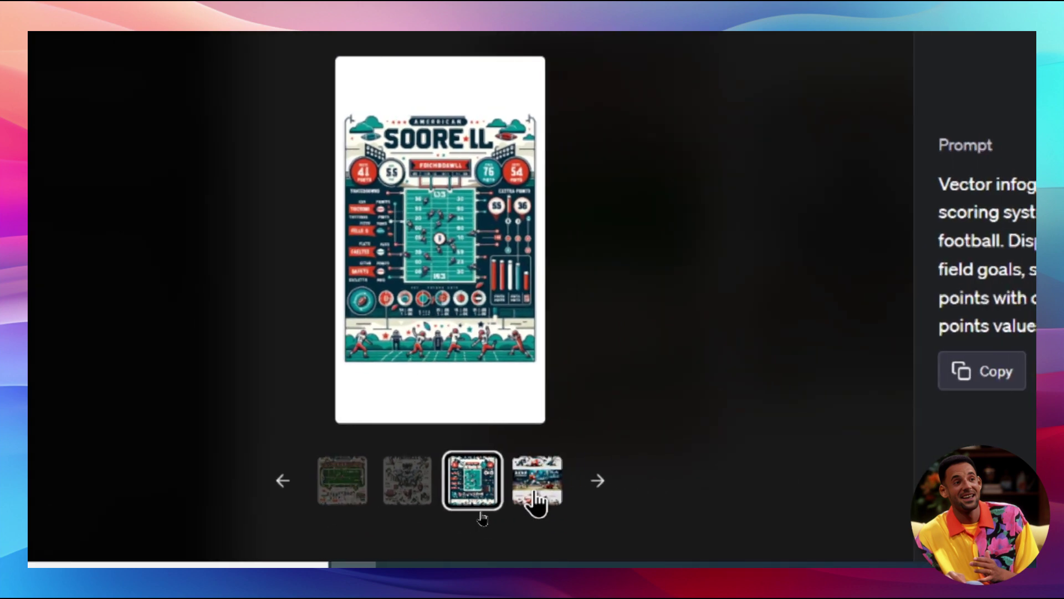
left_click(597, 488)
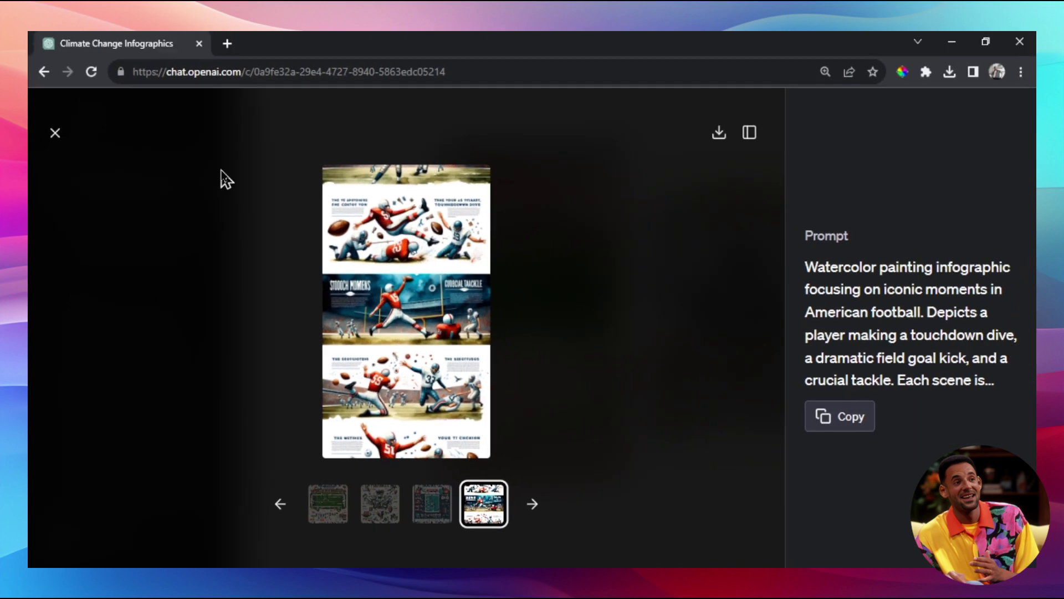
left_click(54, 135)
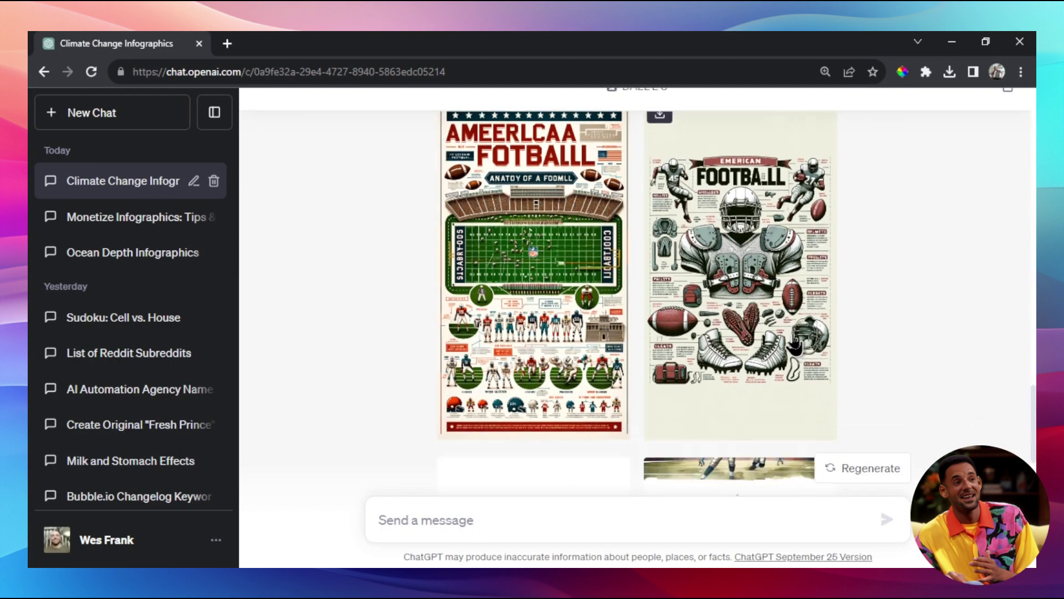
- Scroll back to the US politics prompt and its four images
scroll(797, 344, "down", 3)
scroll(796, 344, "down", 4)
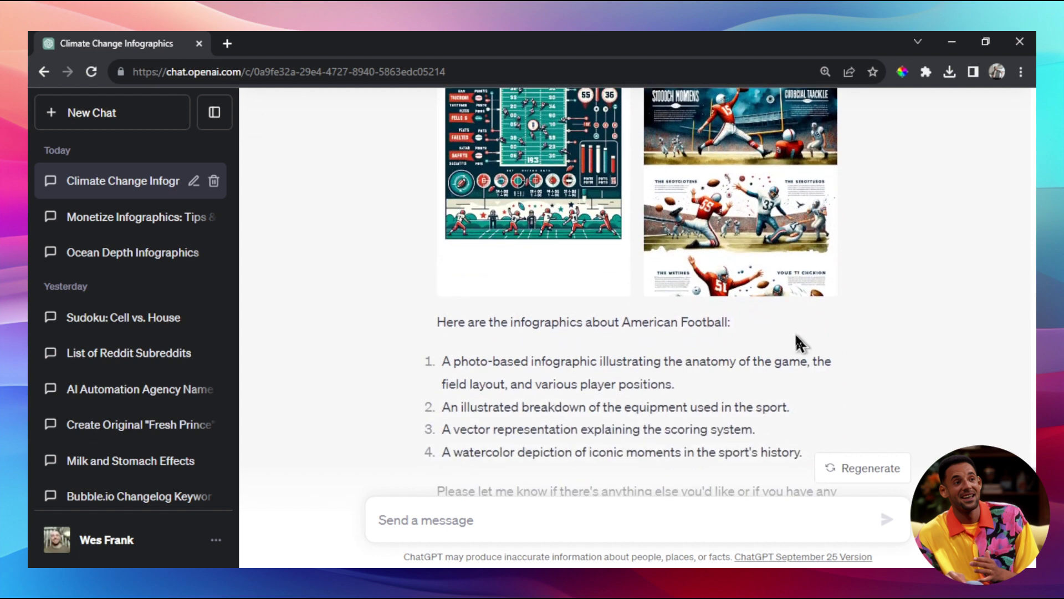
scroll(1032, 399, "up", 10)
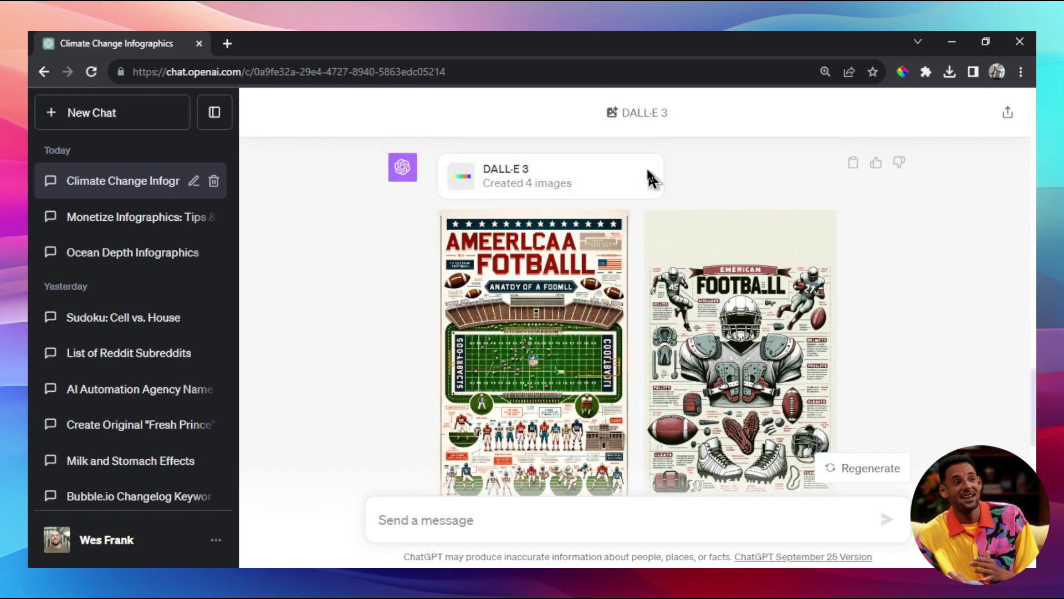
mouse_move(739, 306)
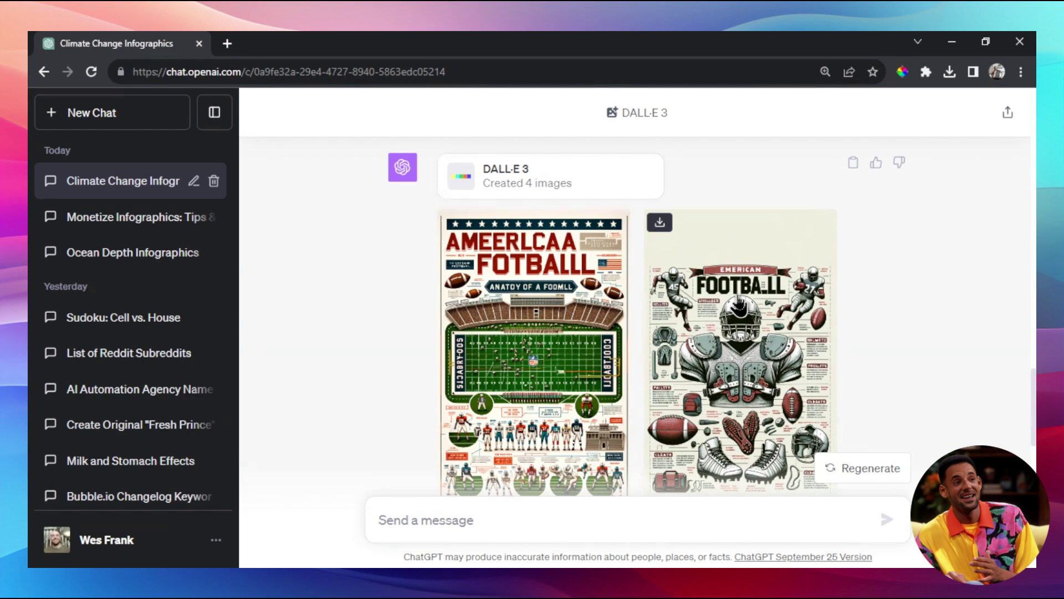
scroll(965, 373, "down", 6)
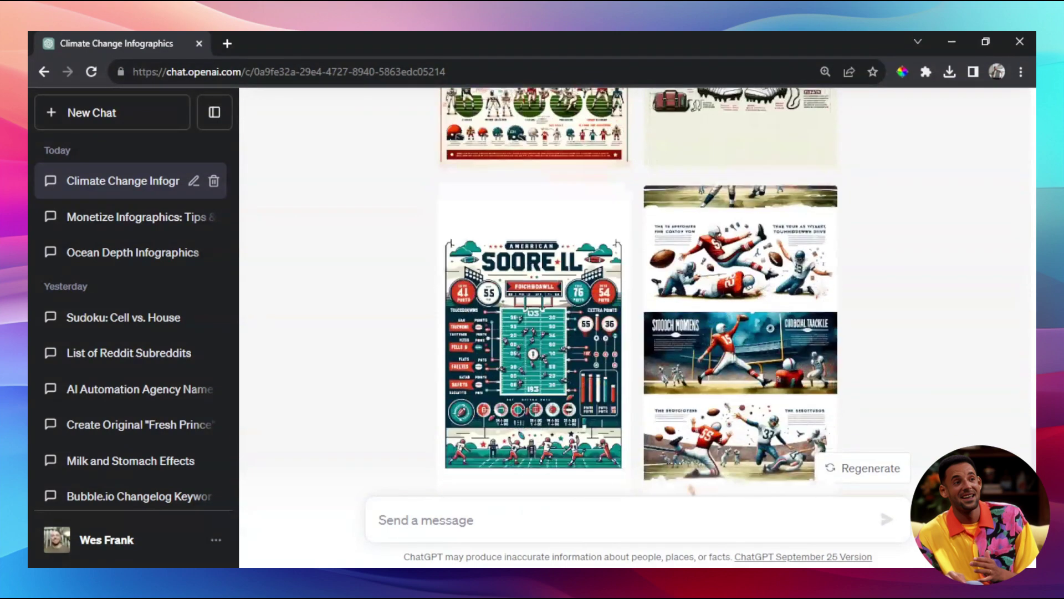
scroll(859, 352, "up", 10)
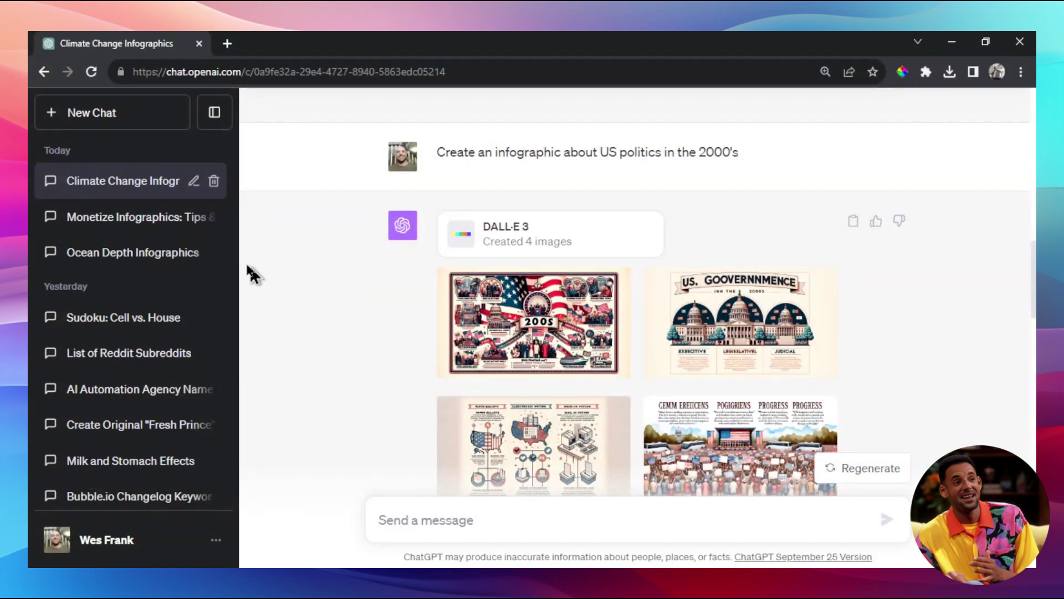
- Open the Monetize Infographics chat and scroll through its list of tips
left_click(133, 222)
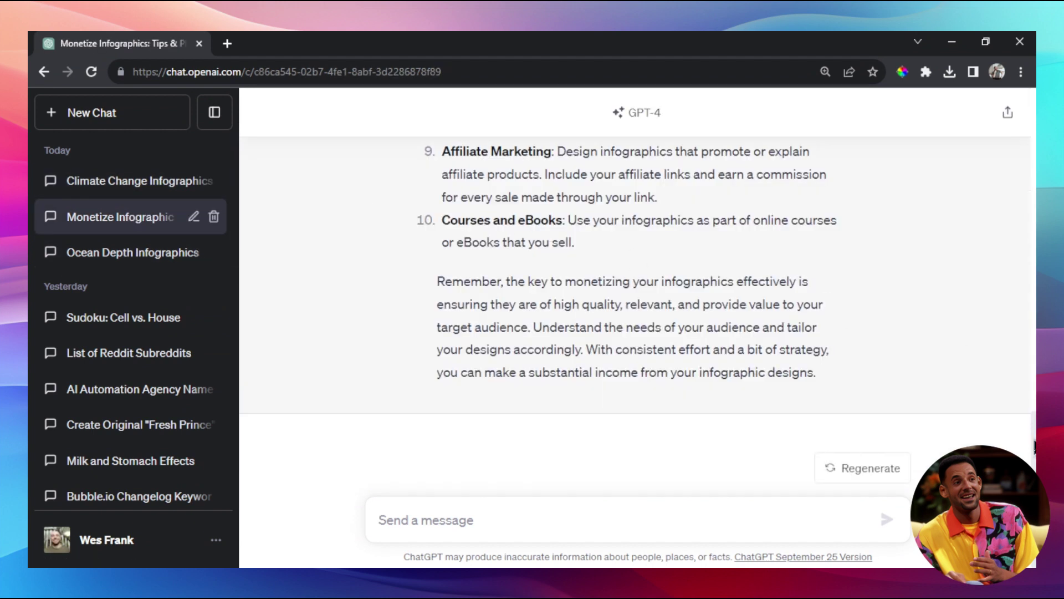
left_click_drag(436, 372, 1029, 443)
scroll(577, 311, "up", 15)
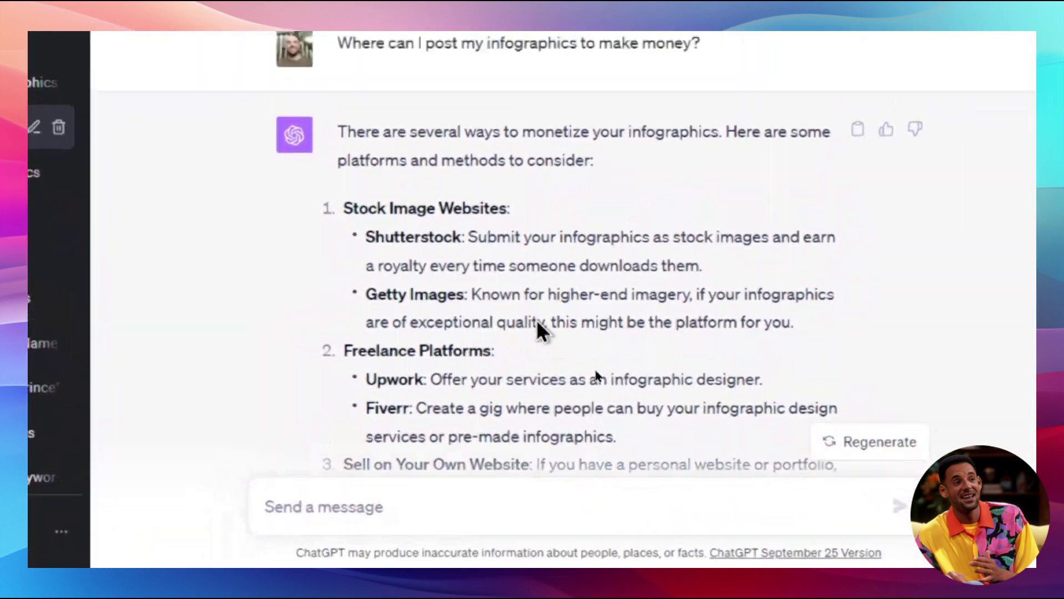
scroll(537, 319, "down", 2)
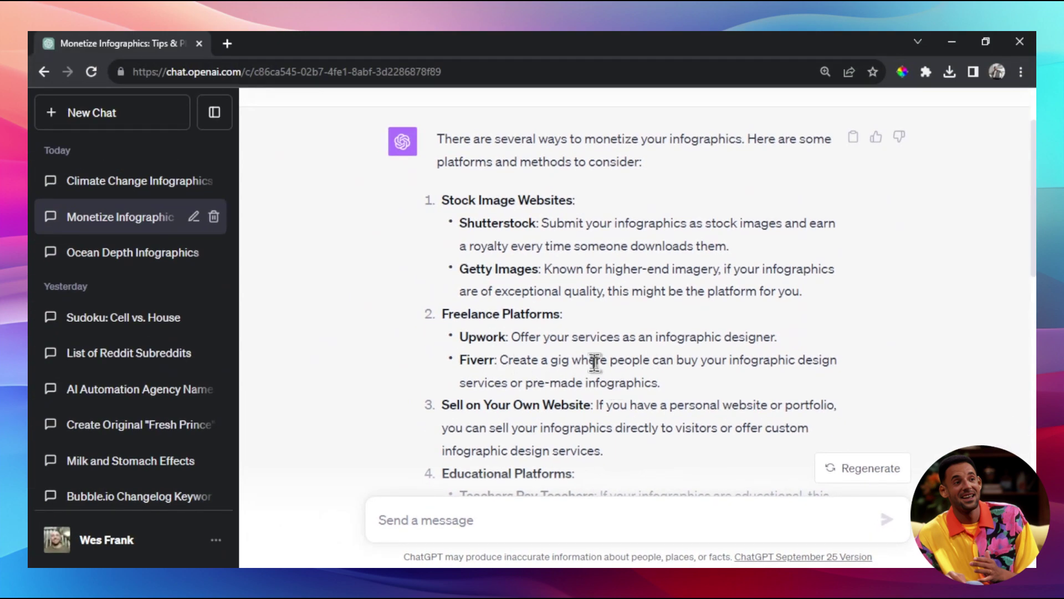
scroll(654, 366, "down", 1)
scroll(732, 293, "down", 1)
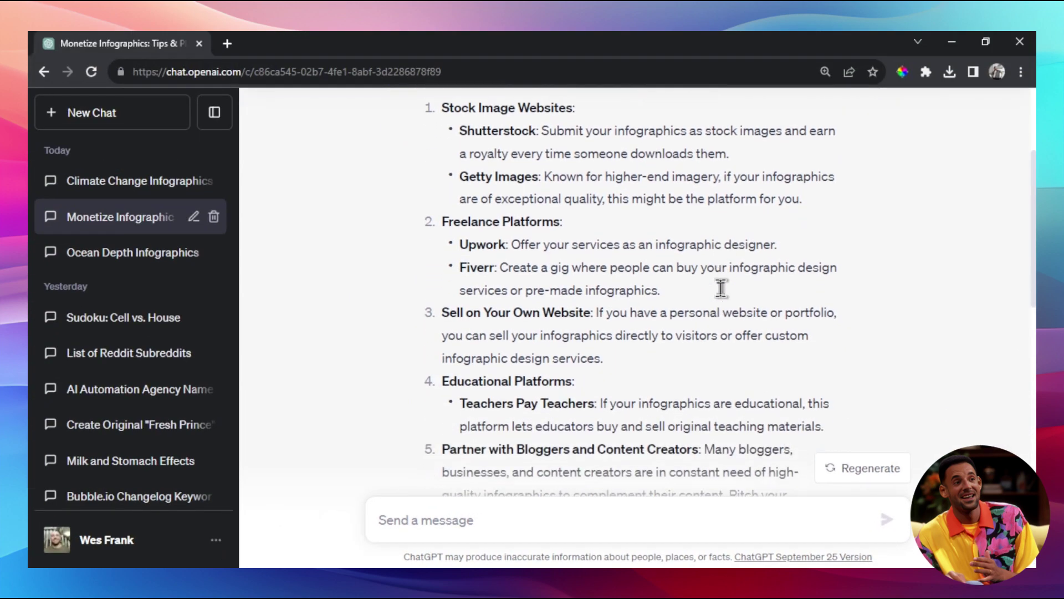
scroll(705, 285, "down", 2)
scroll(547, 230, "up", 1)
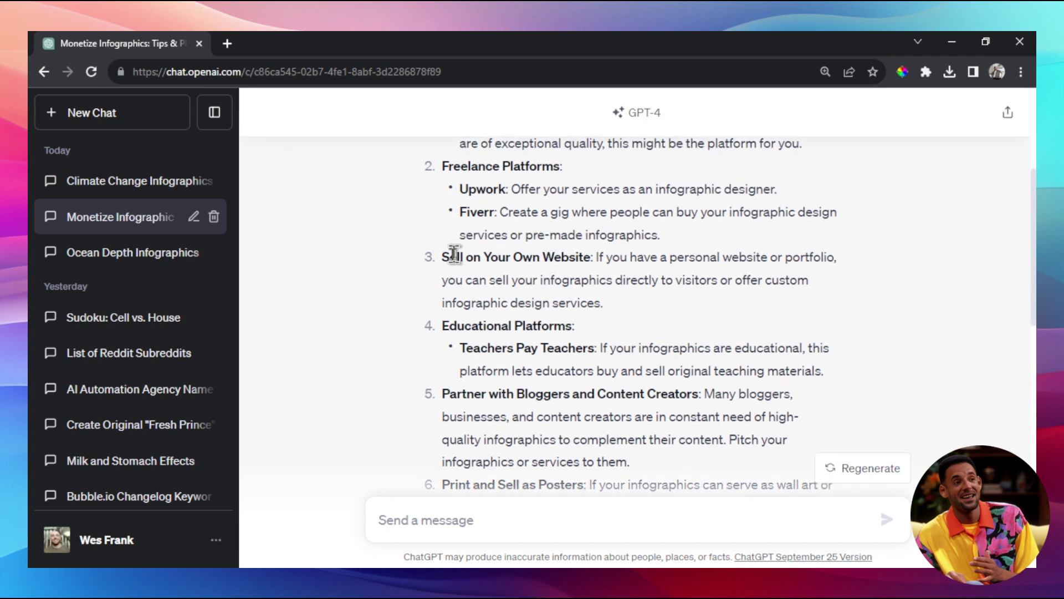
- Highlight the 'Sell on Your Own Website' heading, then clear the highlight
left_click_drag(443, 257, 604, 257)
left_click_drag(675, 280, 682, 280)
scroll(767, 267, "down", 2)
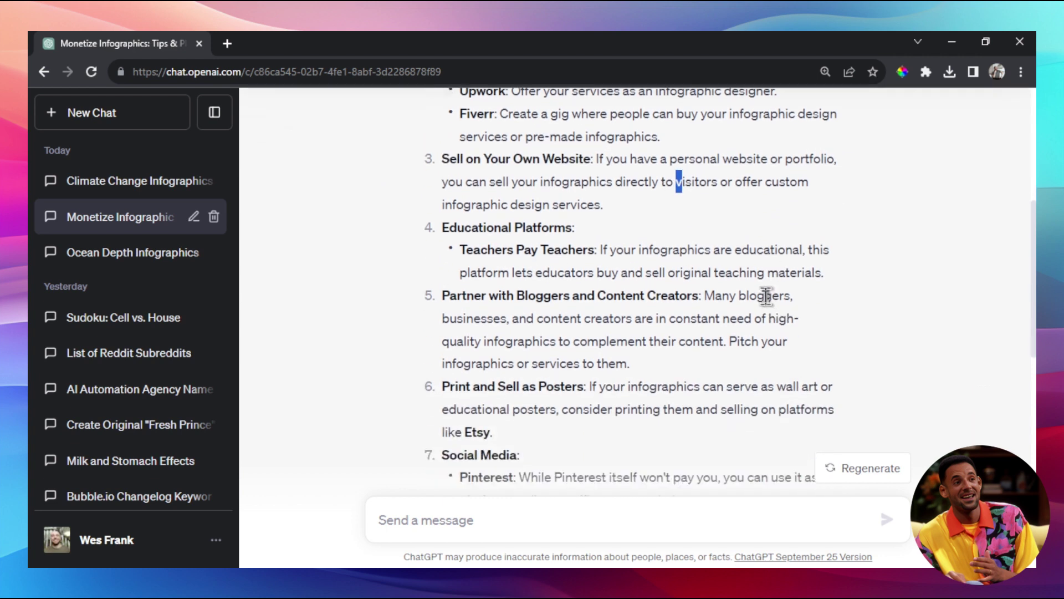
scroll(776, 233, "up", 1)
scroll(587, 226, "down", 1)
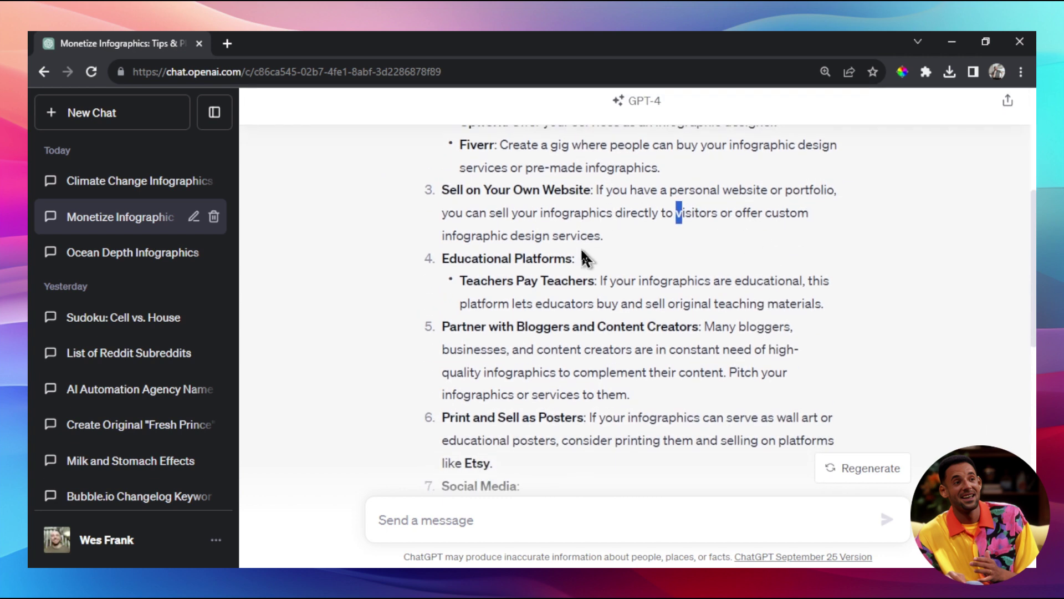
scroll(696, 271, "down", 1)
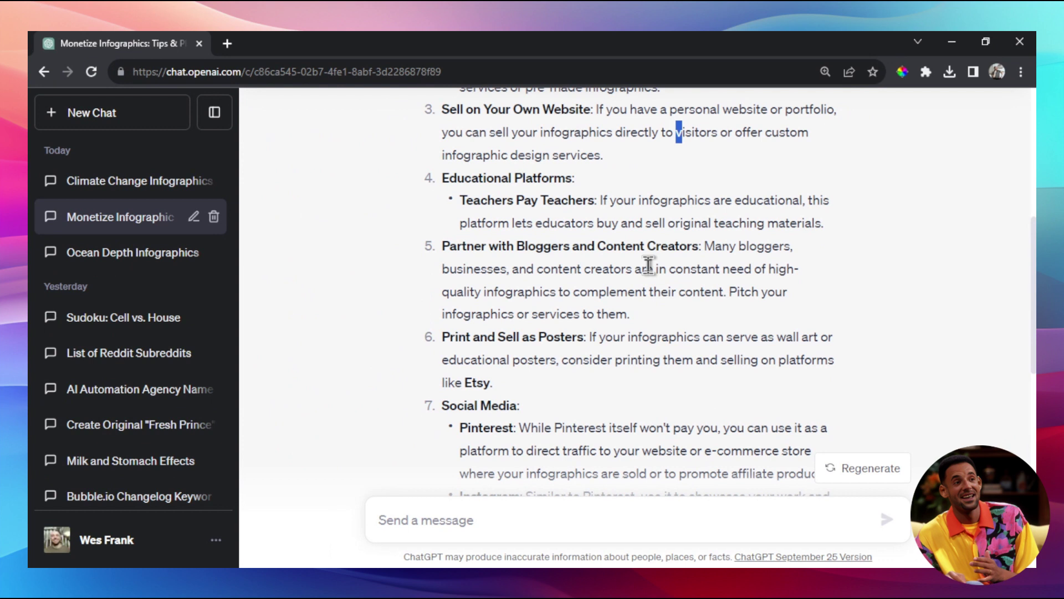
left_click(551, 337)
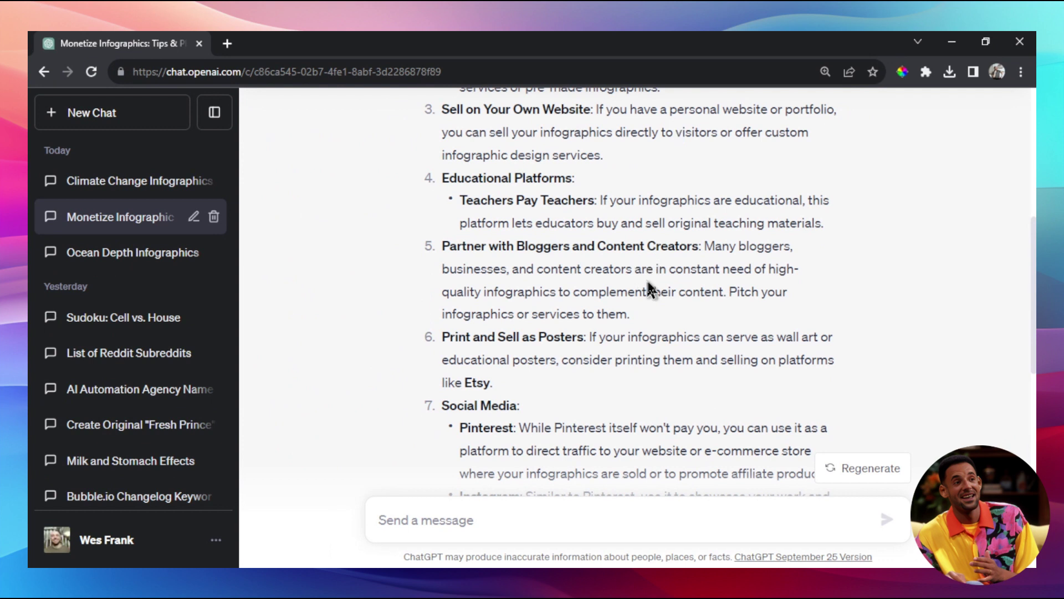
scroll(650, 285, "up", 2)
scroll(654, 283, "down", 3)
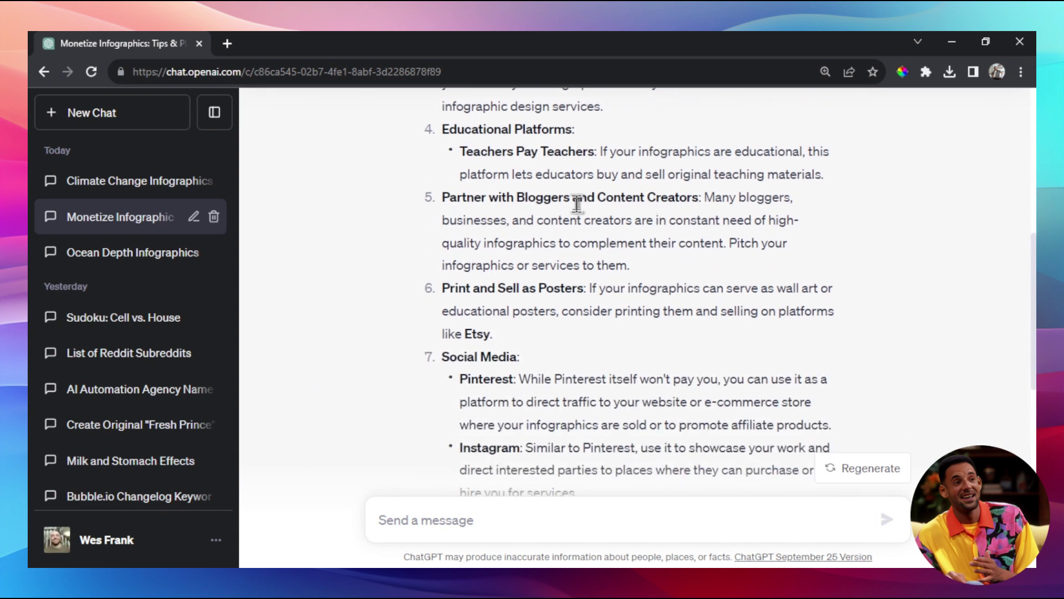
- Highlight the bloggers partnership tip and 'Print and Sell as Posters' heading, clearing each
left_click_drag(444, 198, 649, 242)
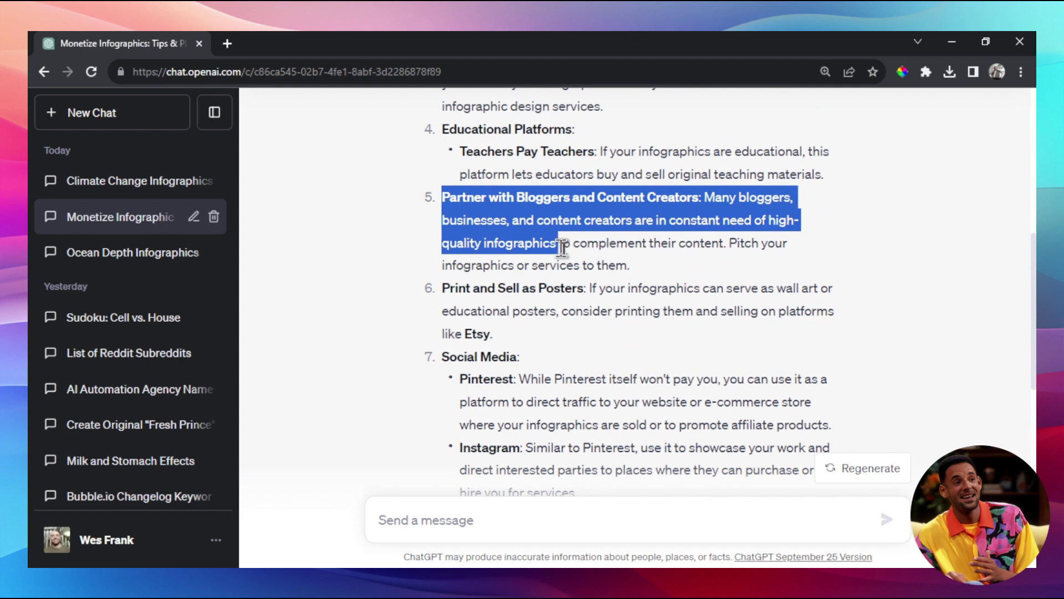
left_click(657, 243)
scroll(745, 262, "down", 3)
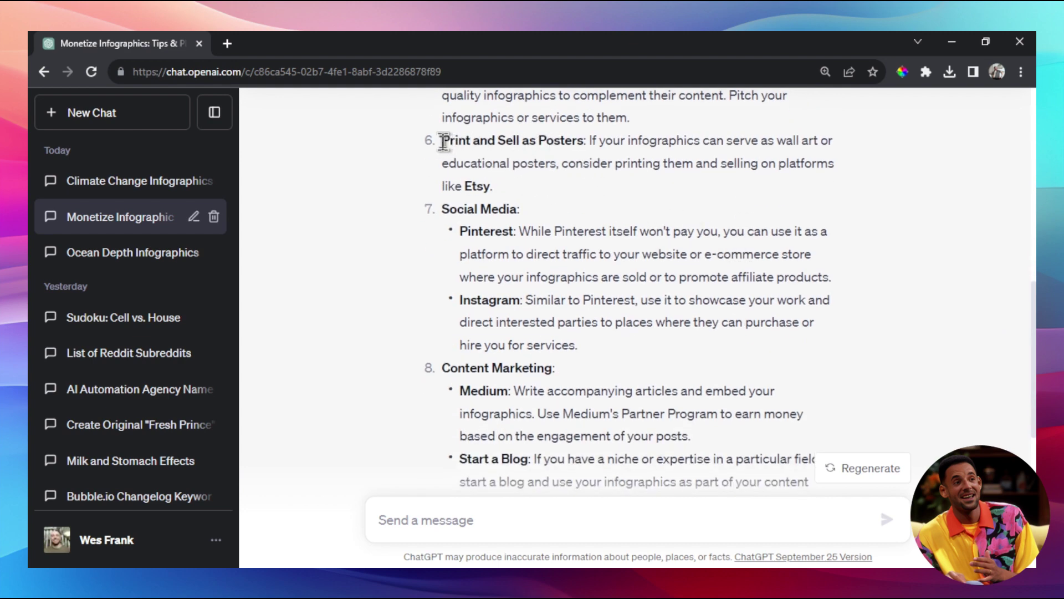
left_click_drag(467, 136, 589, 133)
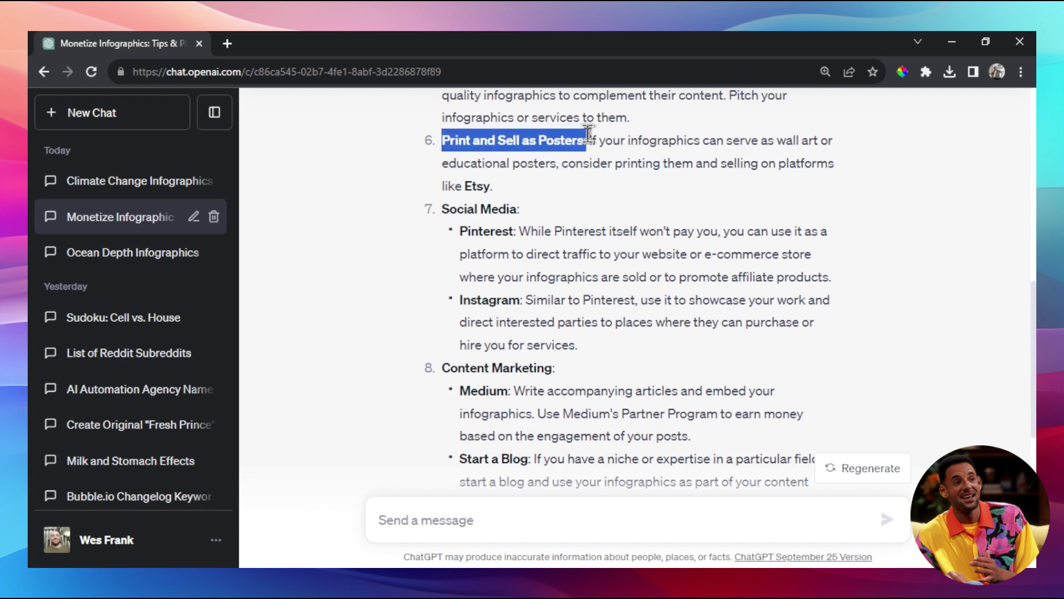
left_click(661, 160)
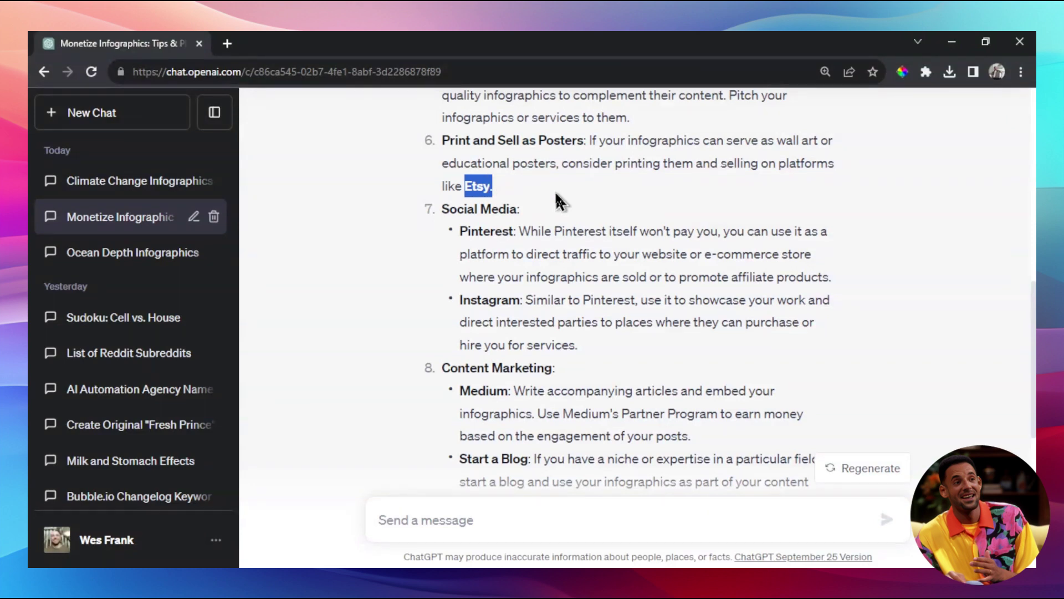
scroll(643, 201, "down", 1)
left_click(634, 227)
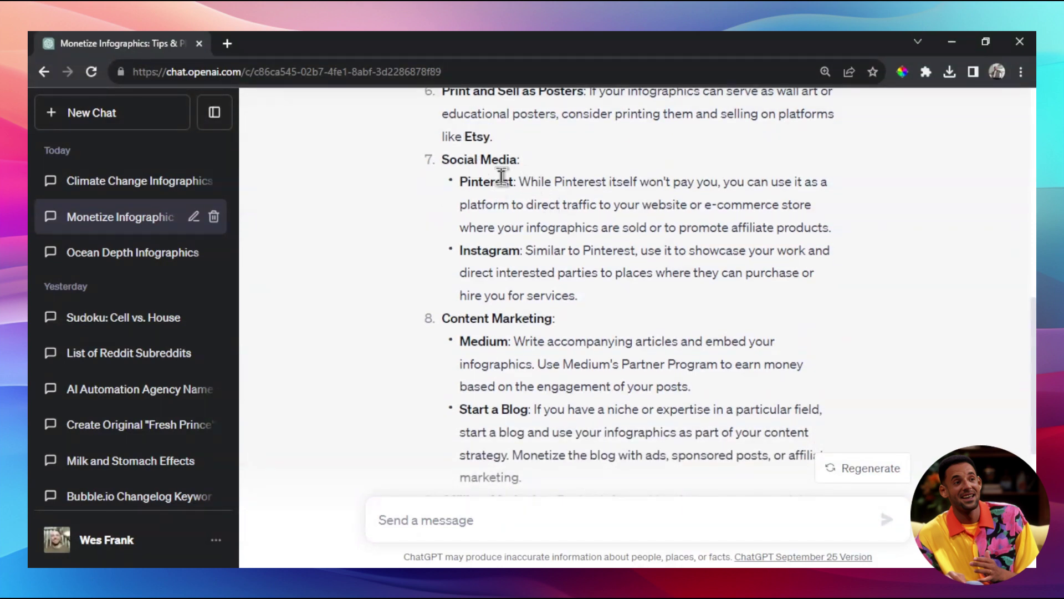
- Highlight the Pinterest and Instagram tips, clearing each highlight afterwards
left_click_drag(483, 183, 836, 198)
left_click(805, 209)
scroll(532, 274, "up", 2)
scroll(513, 291, "down", 2)
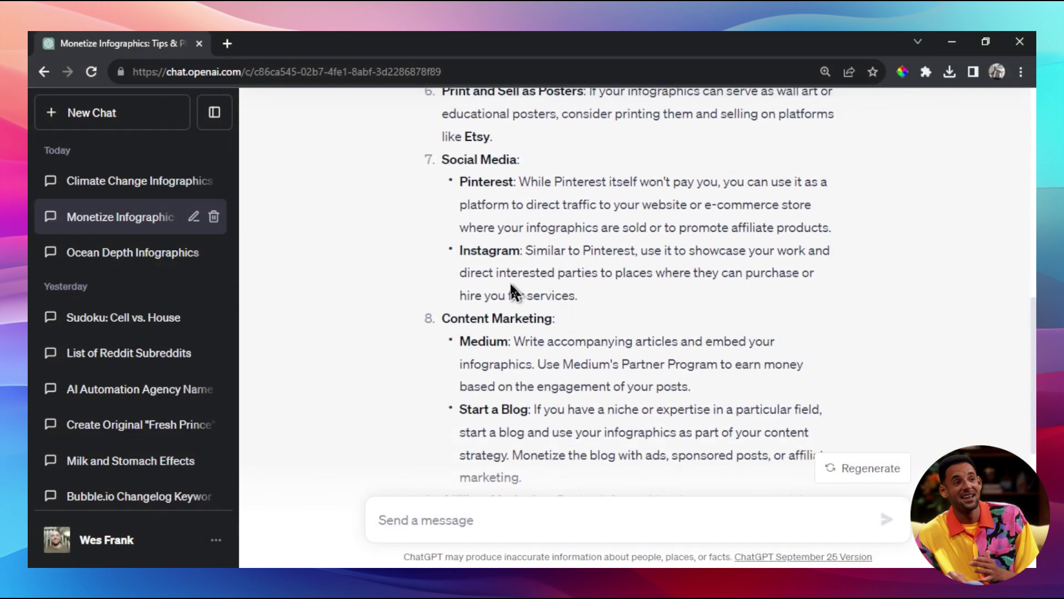
left_click_drag(458, 251, 776, 302)
left_click(474, 250)
scroll(575, 297, "down", 3)
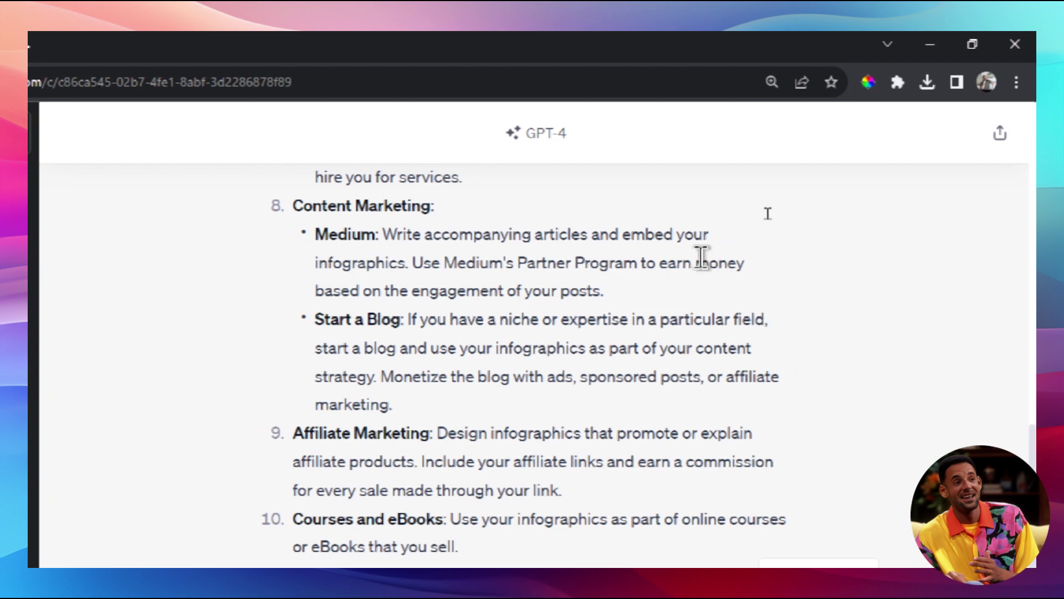
scroll(702, 255, "down", 2)
scroll(686, 273, "up", 1)
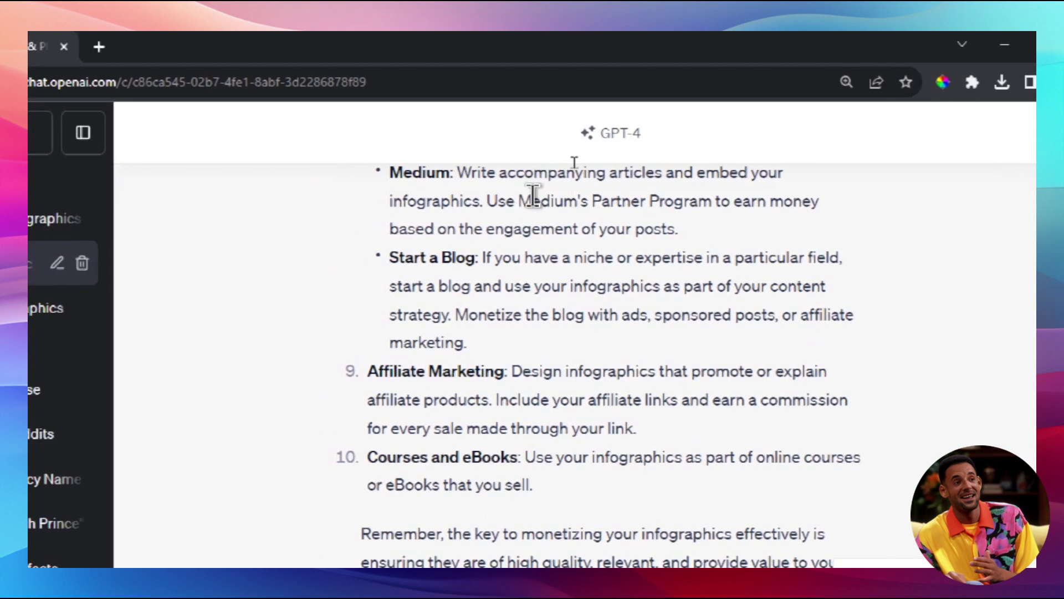
left_click_drag(445, 201, 650, 197)
left_click(429, 261)
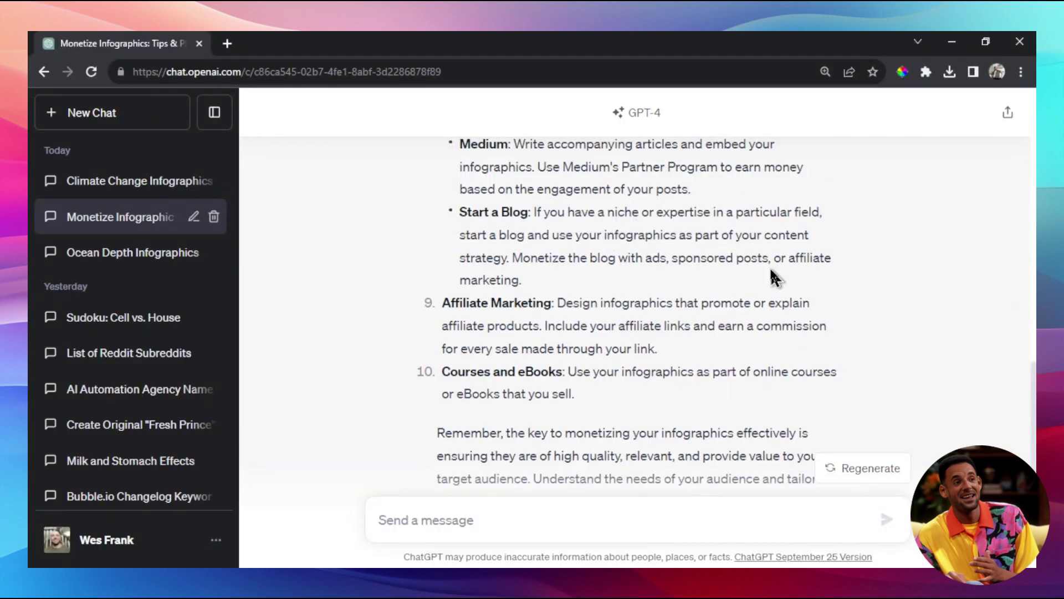
scroll(774, 277, "down", 1)
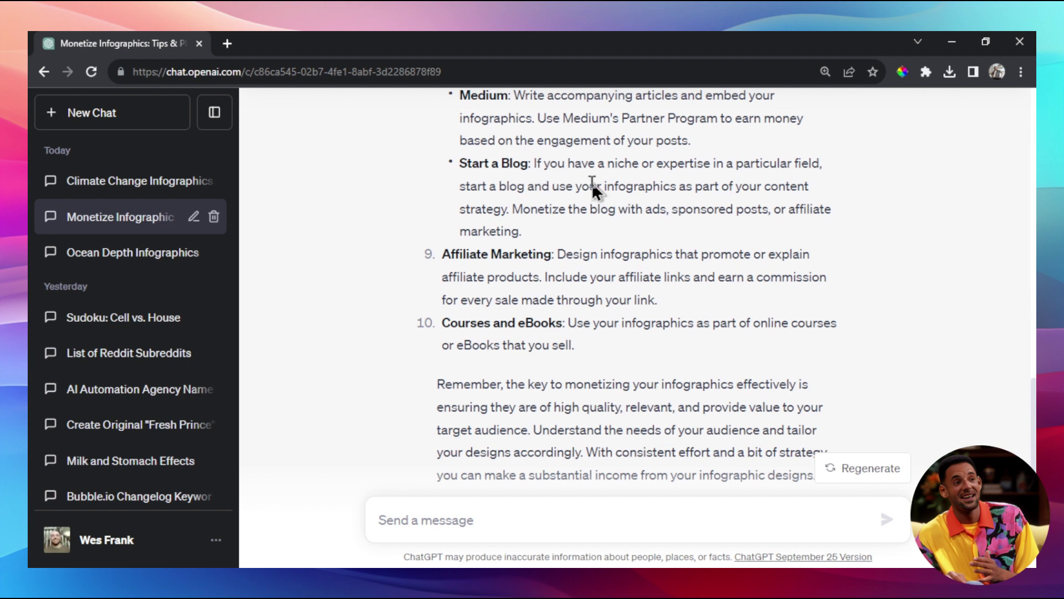
scroll(574, 213, "down", 1)
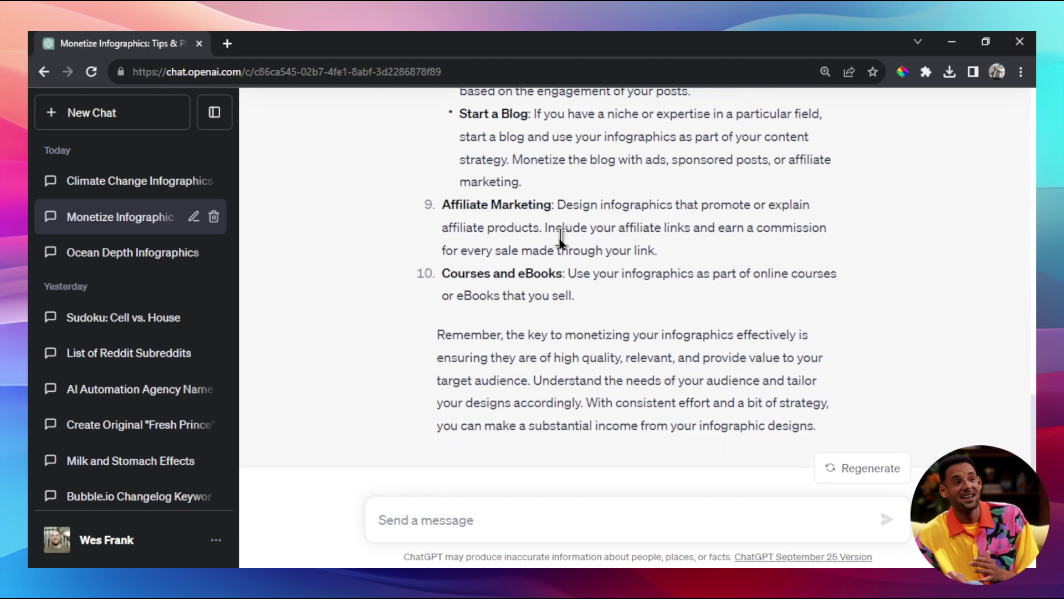
left_click_drag(444, 206, 546, 206)
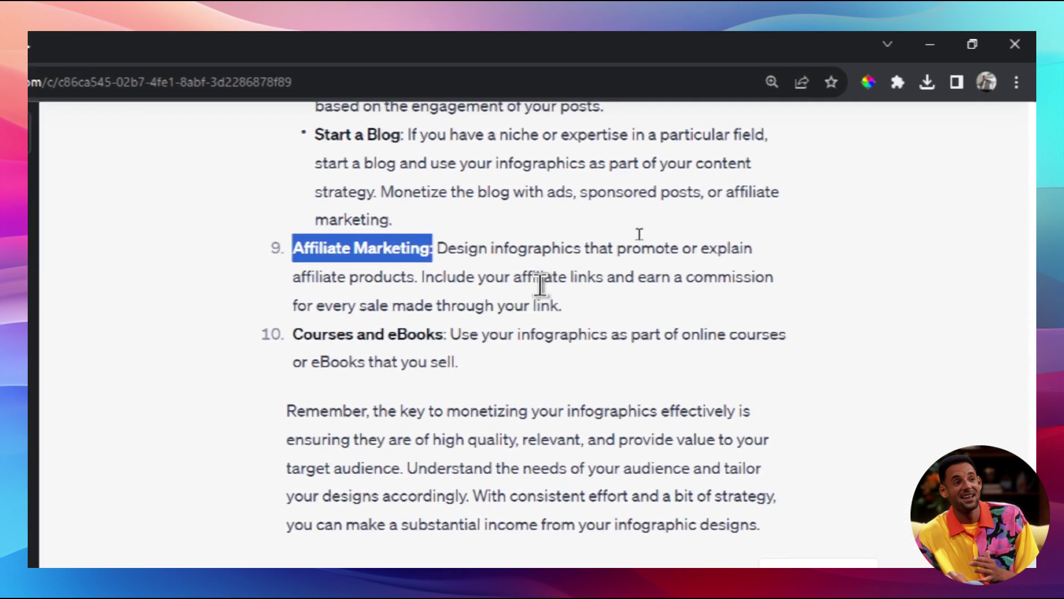
left_click_drag(394, 277, 568, 276)
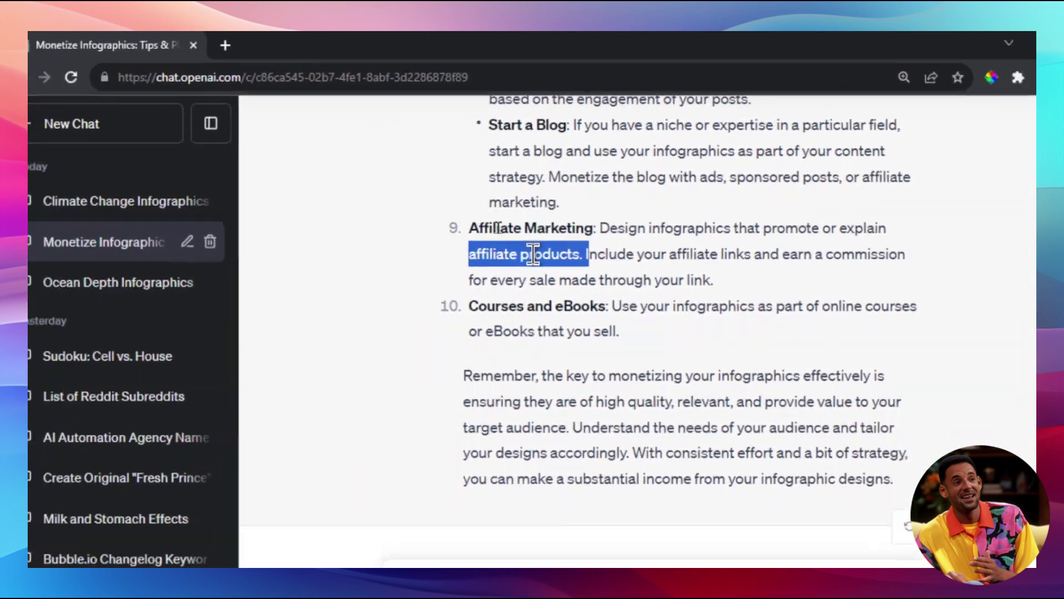
left_click(560, 282)
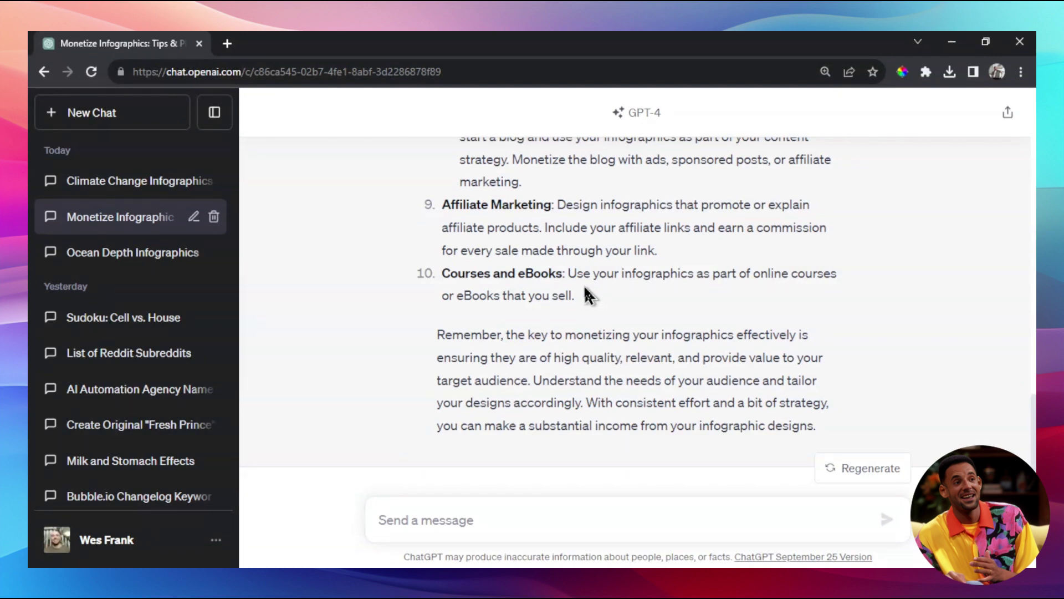
scroll(587, 293, "down", 1)
scroll(560, 332, "up", 1)
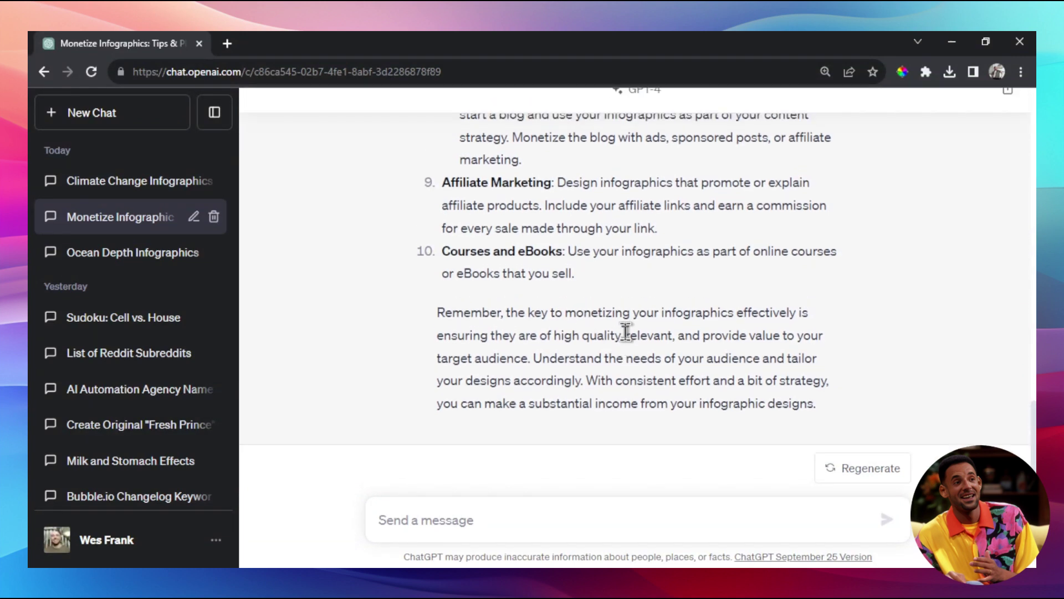
scroll(1034, 443, "up", 10)
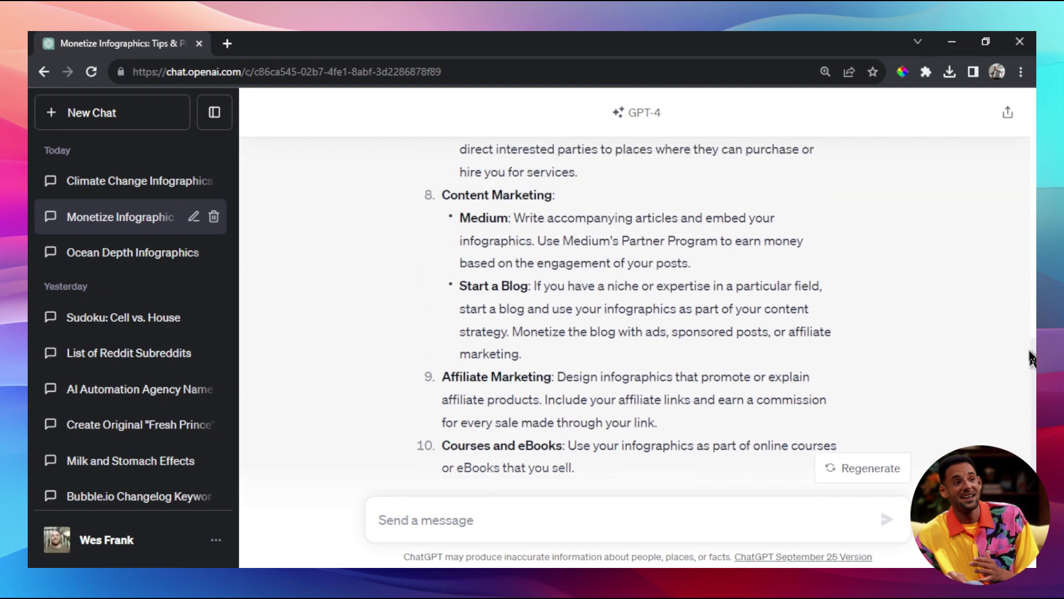
- Open the Ocean Depth Infographics chat and scroll through its contents
left_click(139, 256)
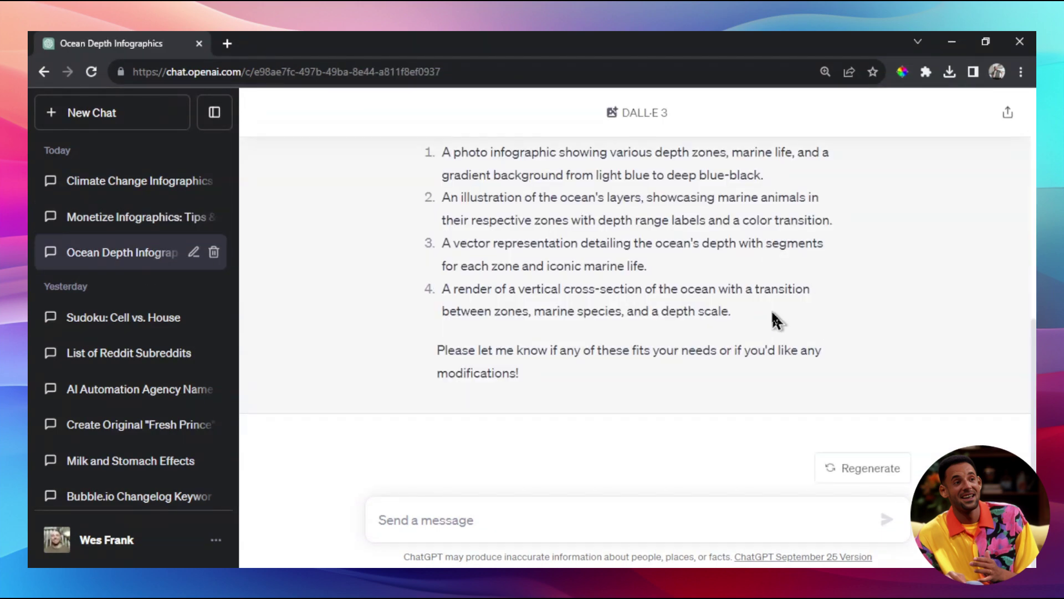
scroll(1034, 446, "up", 6)
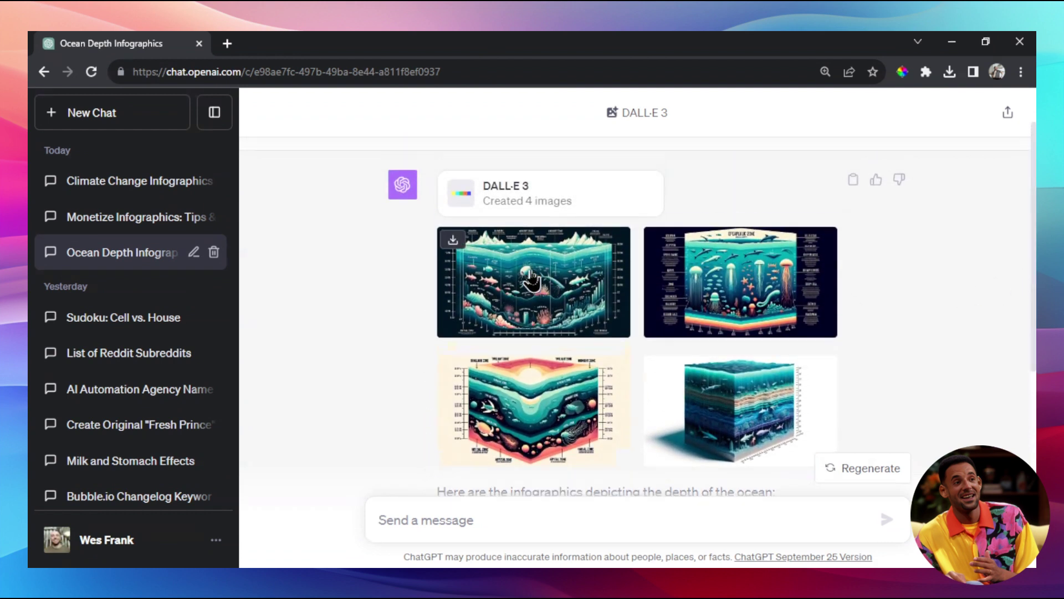
scroll(524, 276, "up", 1)
scroll(650, 338, "down", 2)
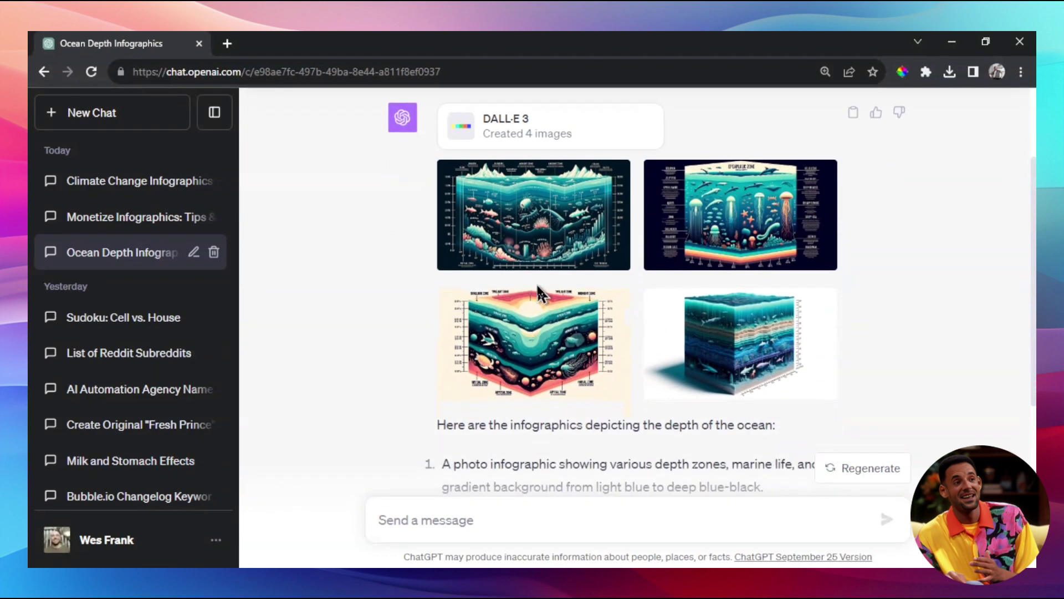
- Switch to the Climate Change Infographics chat and briefly view the Earth character infographic full-screen
left_click(145, 186)
scroll(920, 228, "up", 5)
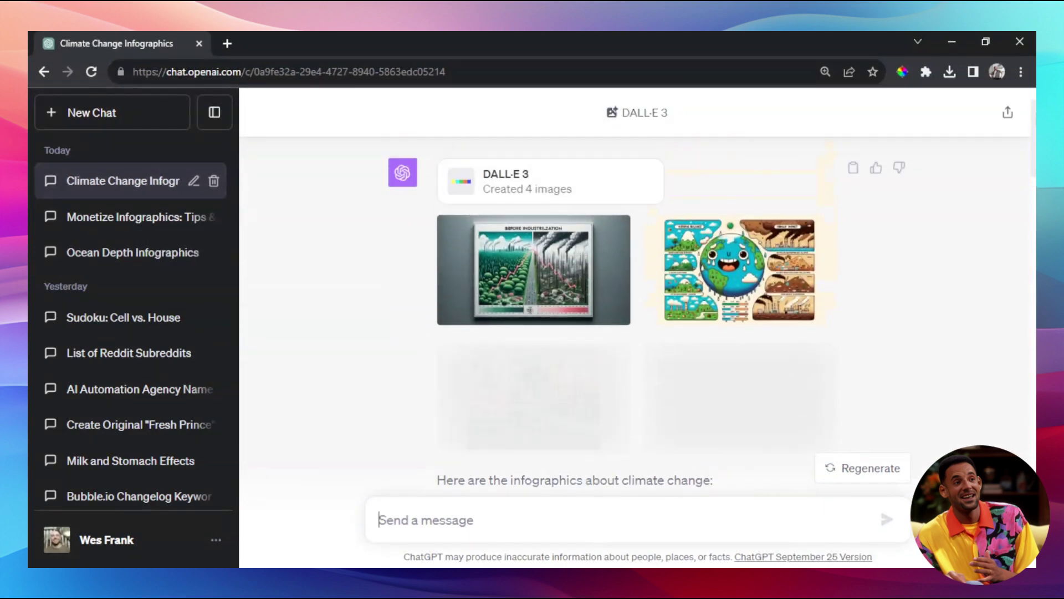
scroll(737, 297, "down", 3)
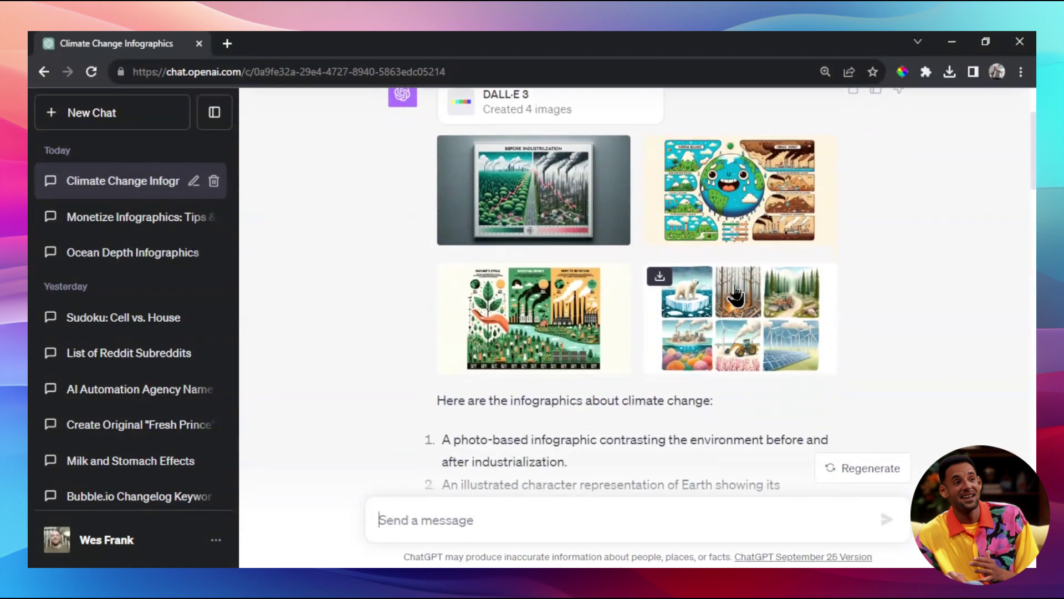
left_click(735, 184)
left_click(54, 133)
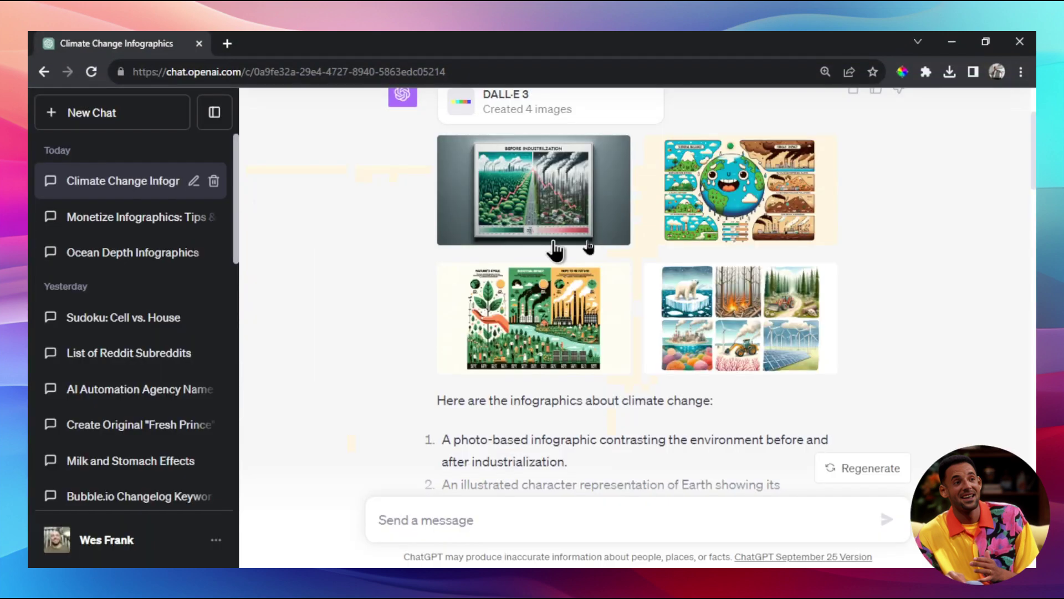
- Highlight the start of the refusal reply and "2000's" in the US politics prompt
scroll(435, 235, "up", 5)
left_click_drag(439, 225, 762, 269)
scroll(1002, 280, "down", 3)
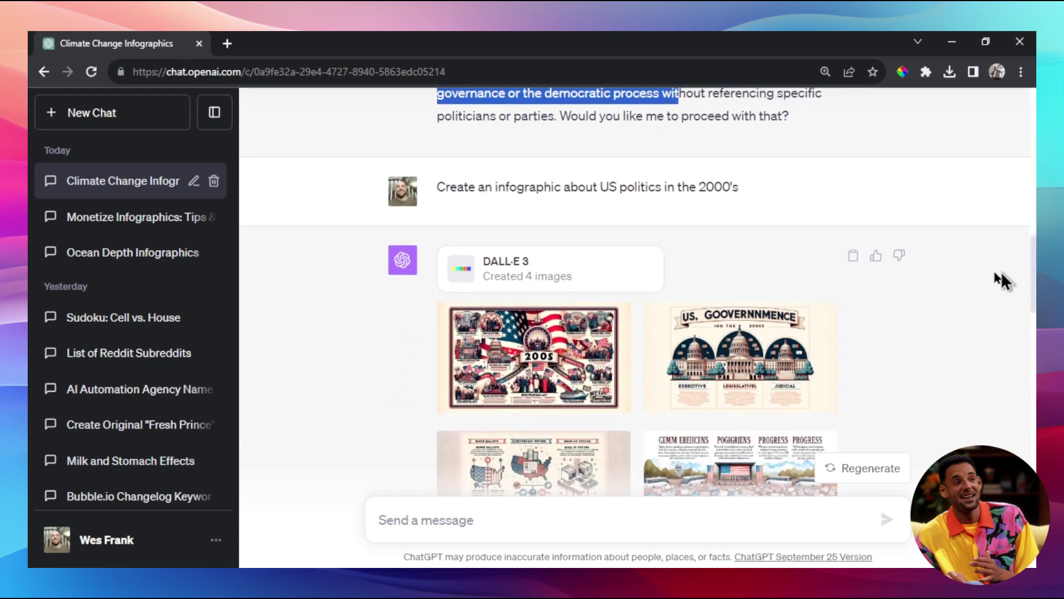
left_click_drag(697, 185, 722, 185)
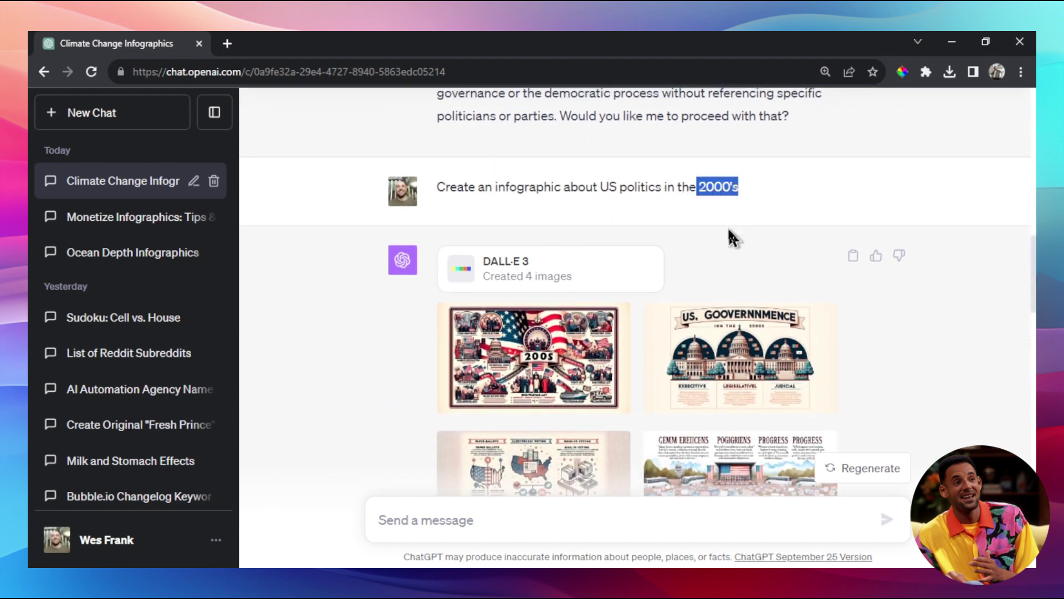
scroll(729, 238, "down", 2)
- Open the voting-methods infographic full-screen, then close the viewer
left_click(535, 388)
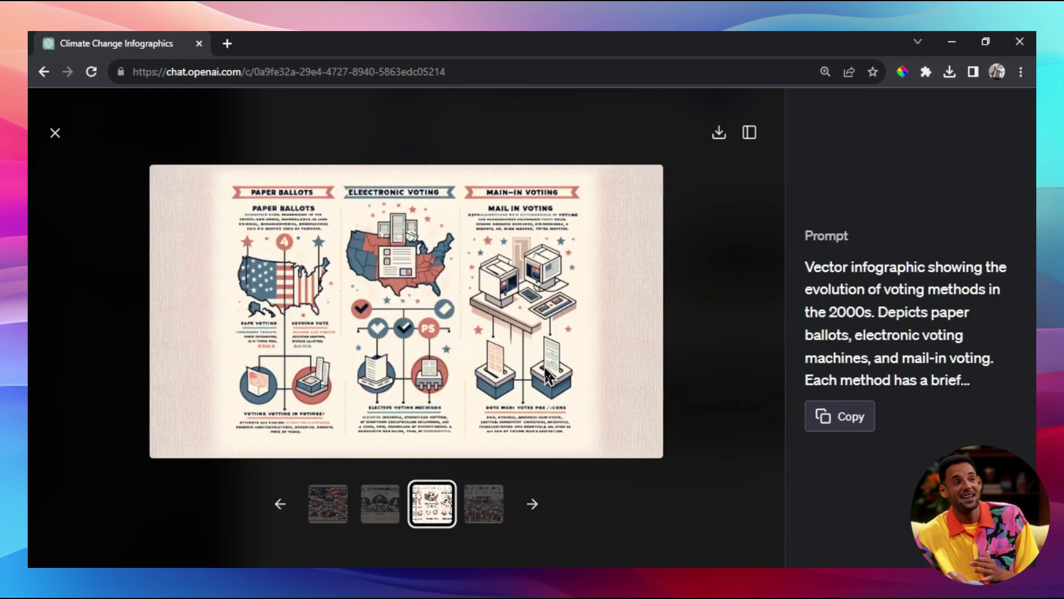
left_click(56, 140)
scroll(760, 360, "down", 9)
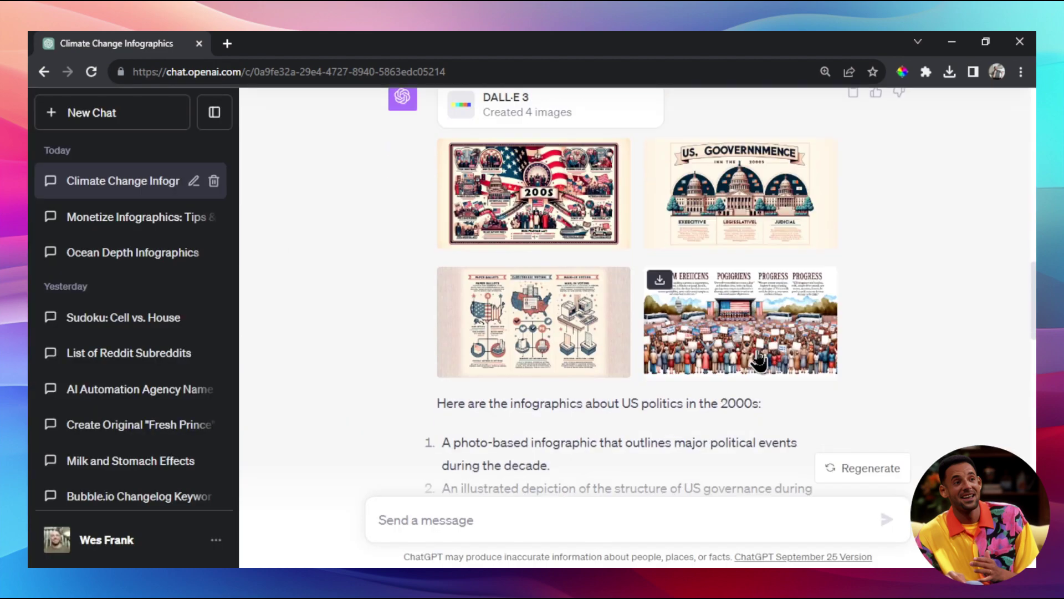
scroll(759, 361, "down", 6)
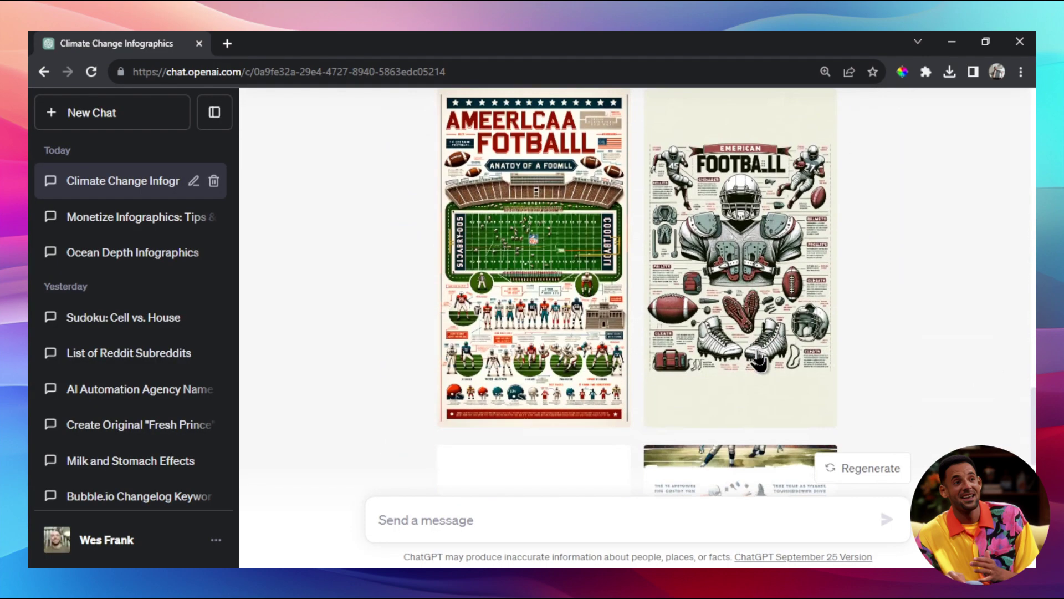
- Scroll through the American football infographics and back up to the climate change prompt
scroll(575, 274, "down", 4)
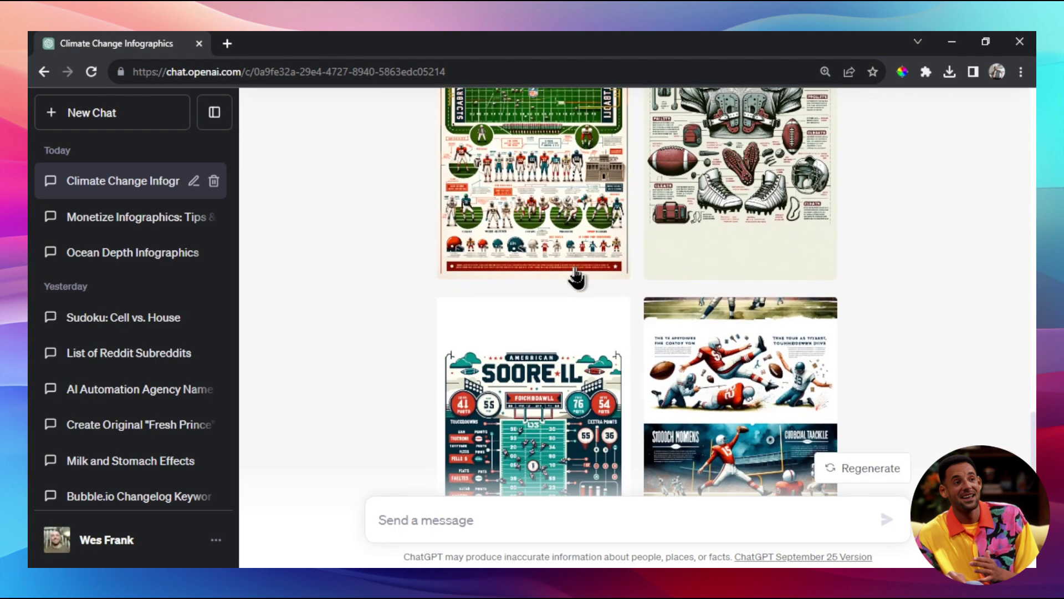
scroll(550, 391, "down", 2)
mouse_move(666, 144)
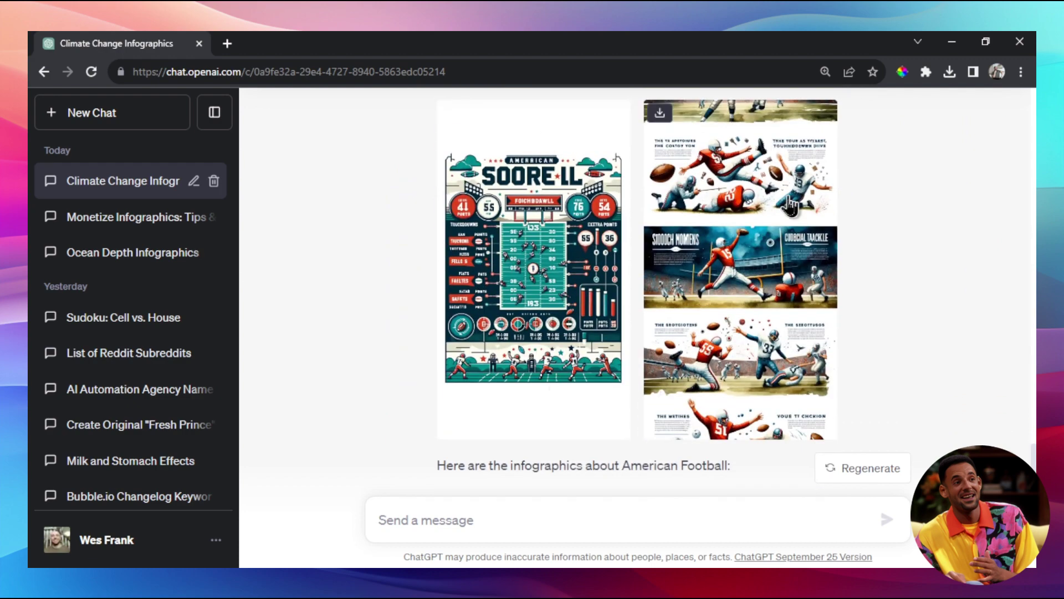
scroll(668, 125, "down", 5)
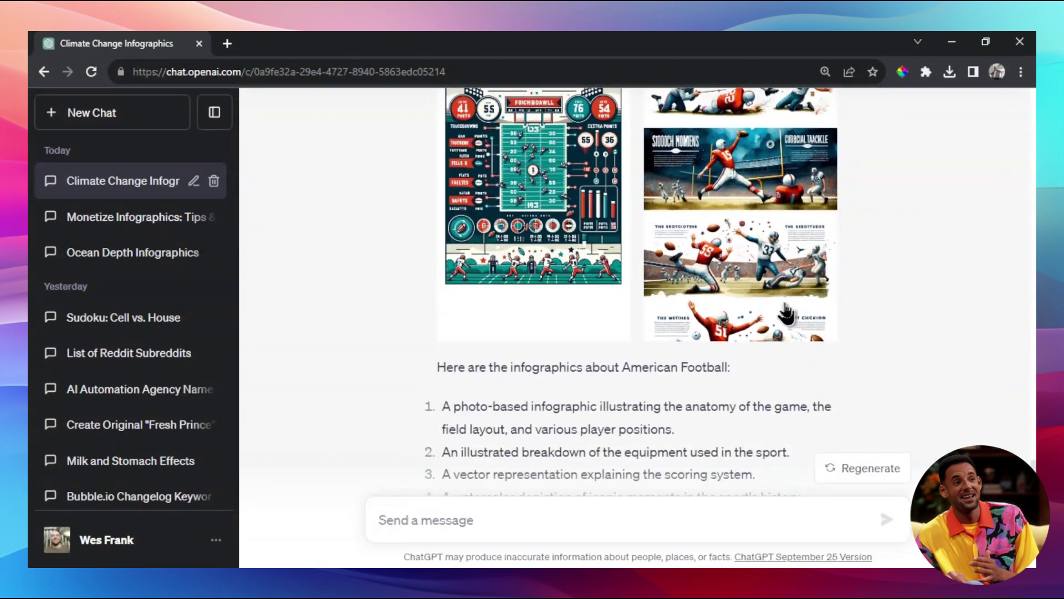
scroll(637, 278, "up", 15)
scroll(1028, 183, "up", 20)
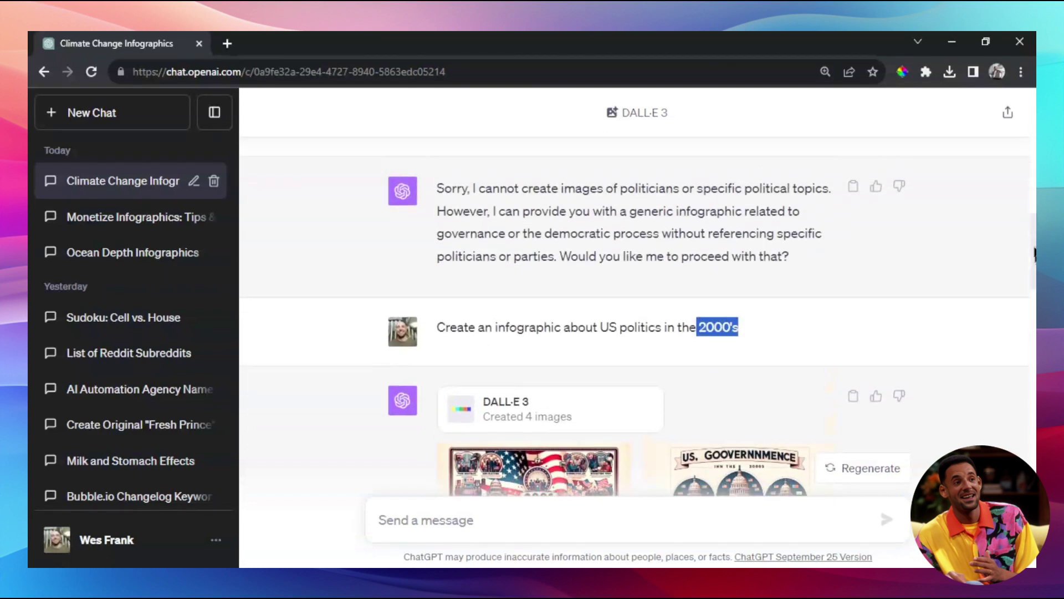
scroll(718, 219, "down", 1)
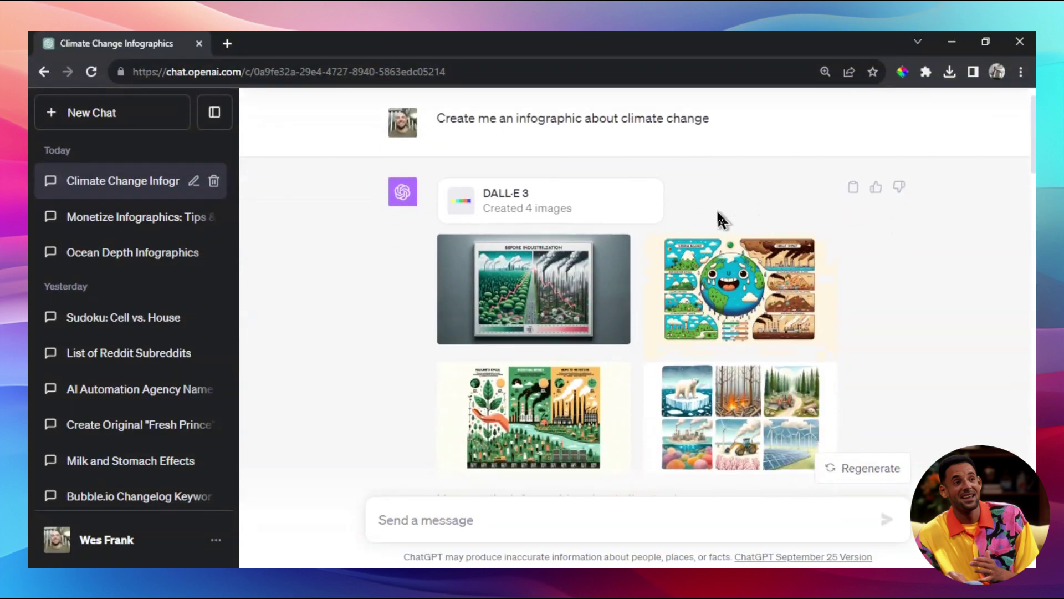
scroll(710, 230, "up", 1)
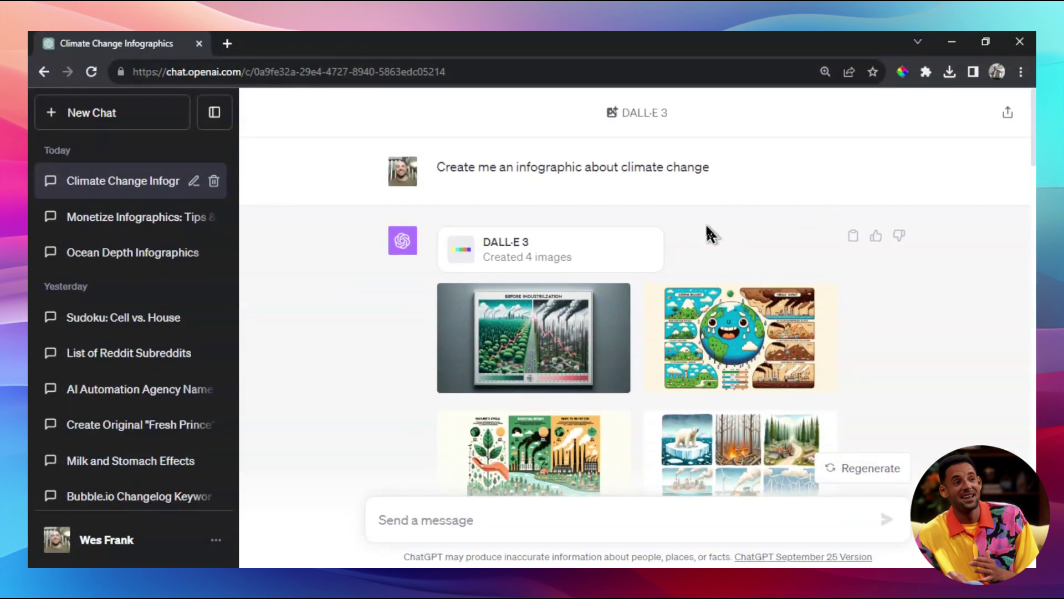